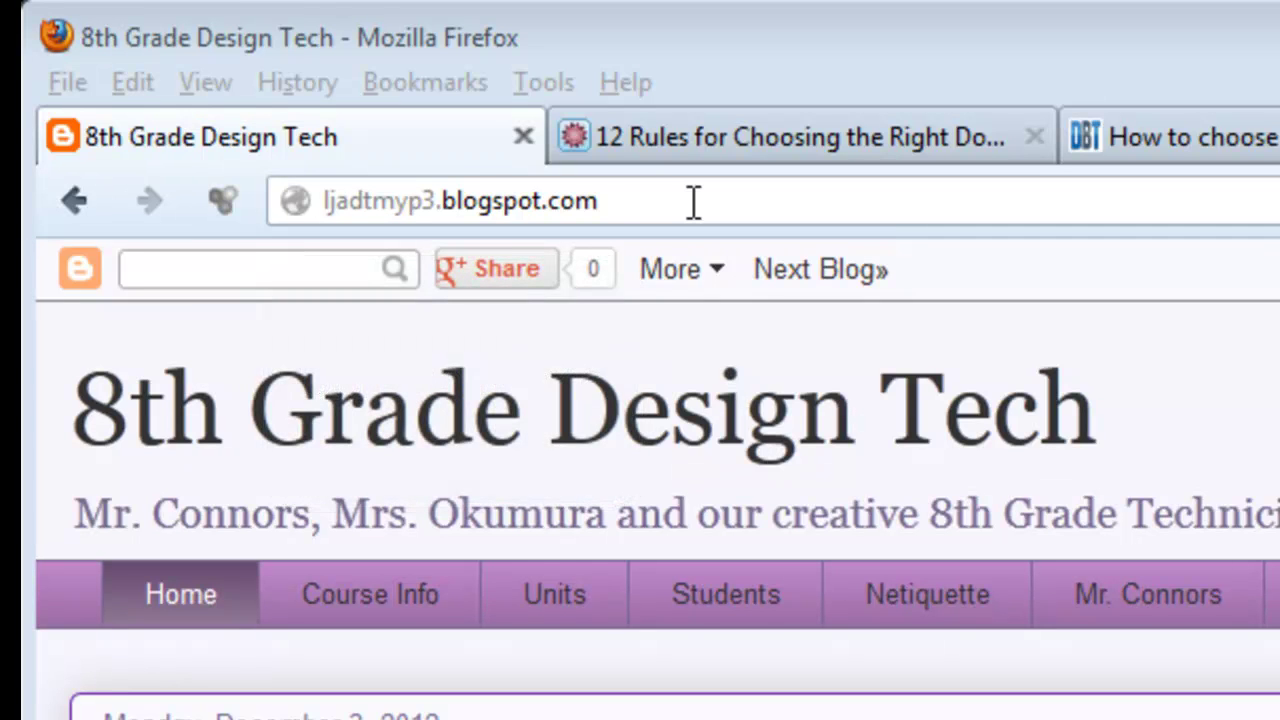
# Highlight the blogspot.com and ljadtmyp3 parts of the blog address, then switch to the 12 Rules article
pyautogui.moveTo(597, 201); pyautogui.dragTo(451, 171)
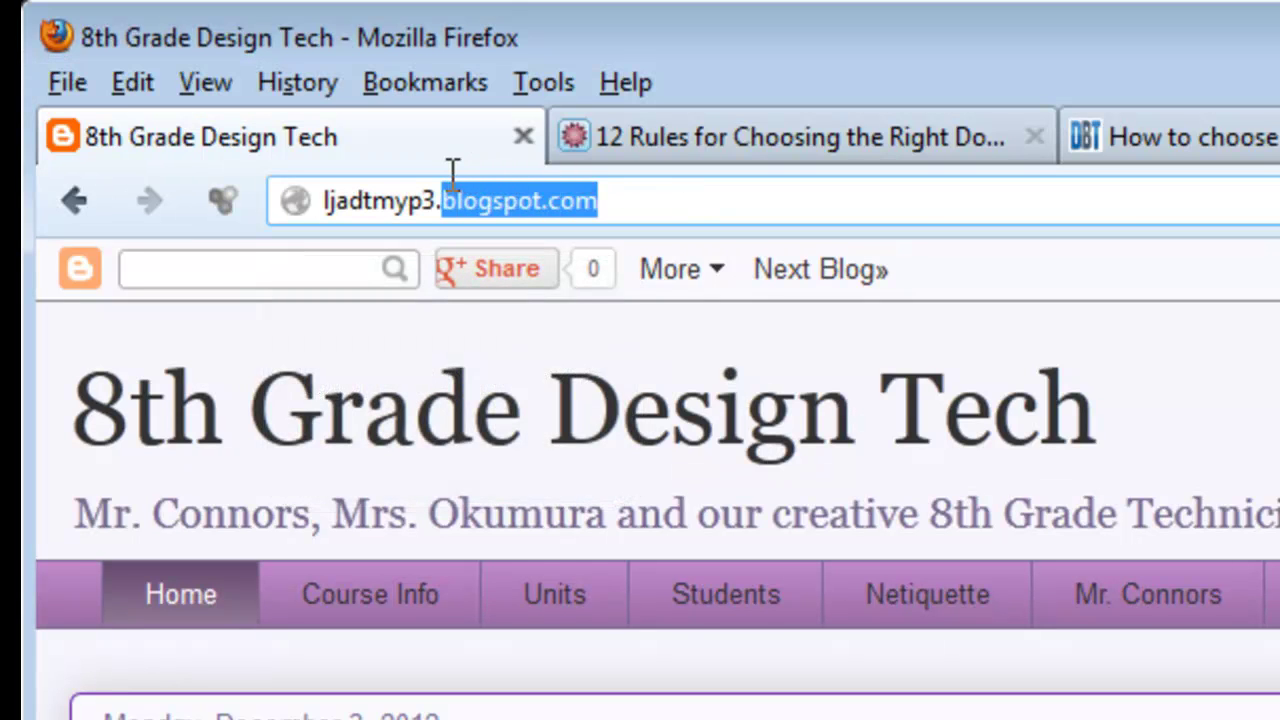
pyautogui.click(730, 204)
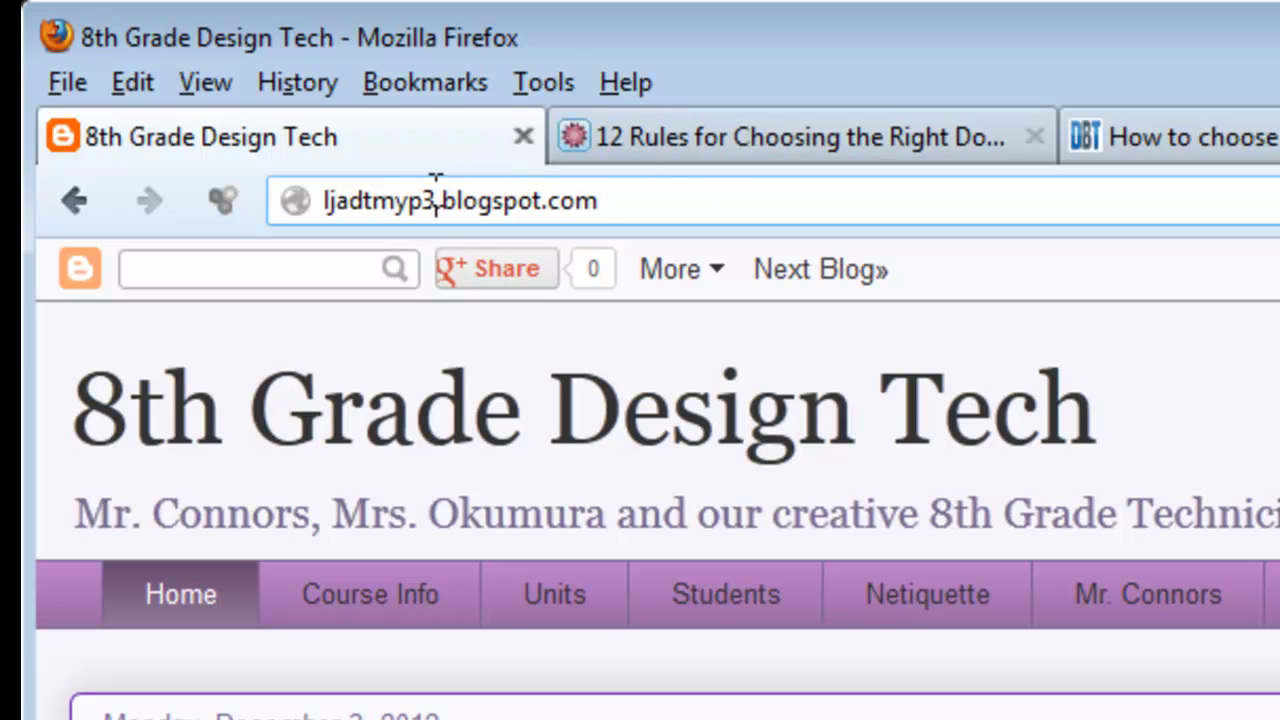
pyautogui.moveTo(436, 200); pyautogui.dragTo(311, 190)
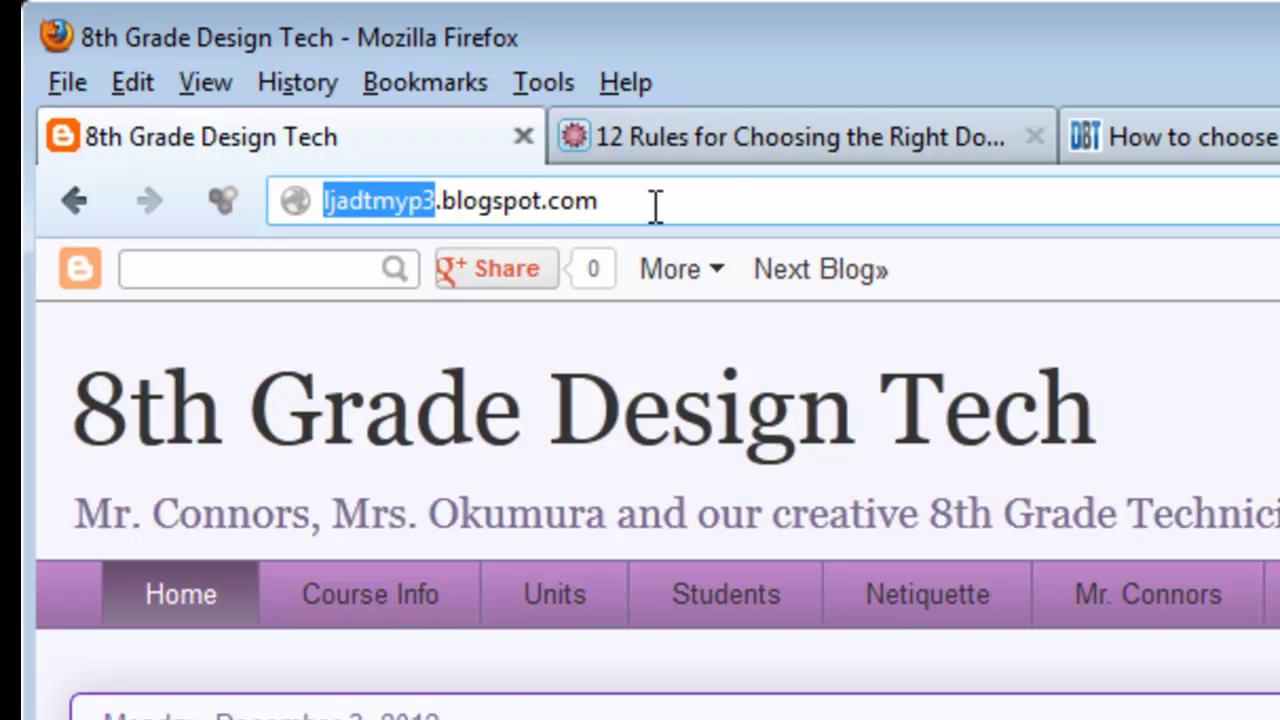
pyautogui.click(709, 143)
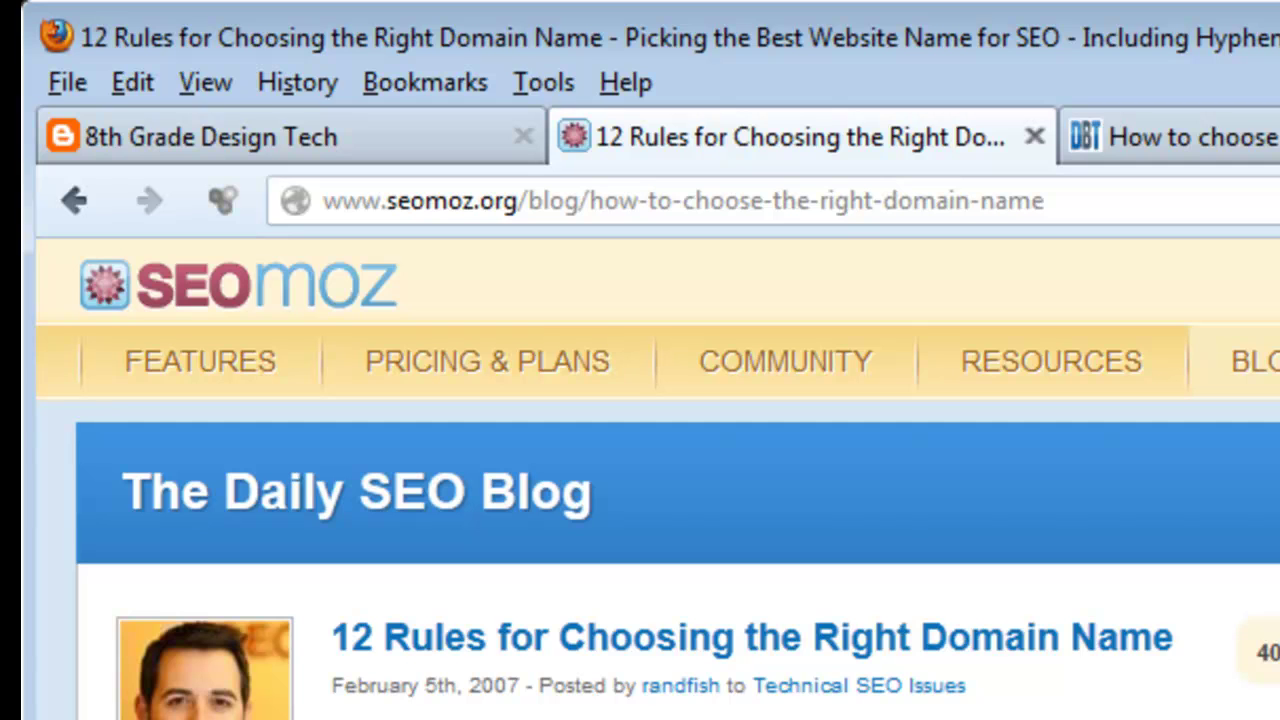
# Highlight the tip headings: Brainstorm 5 Top Keywords, Make the Domain Unique, Easy to Remember, Keep it Short
pyautogui.scroll(-8, 640, 480)
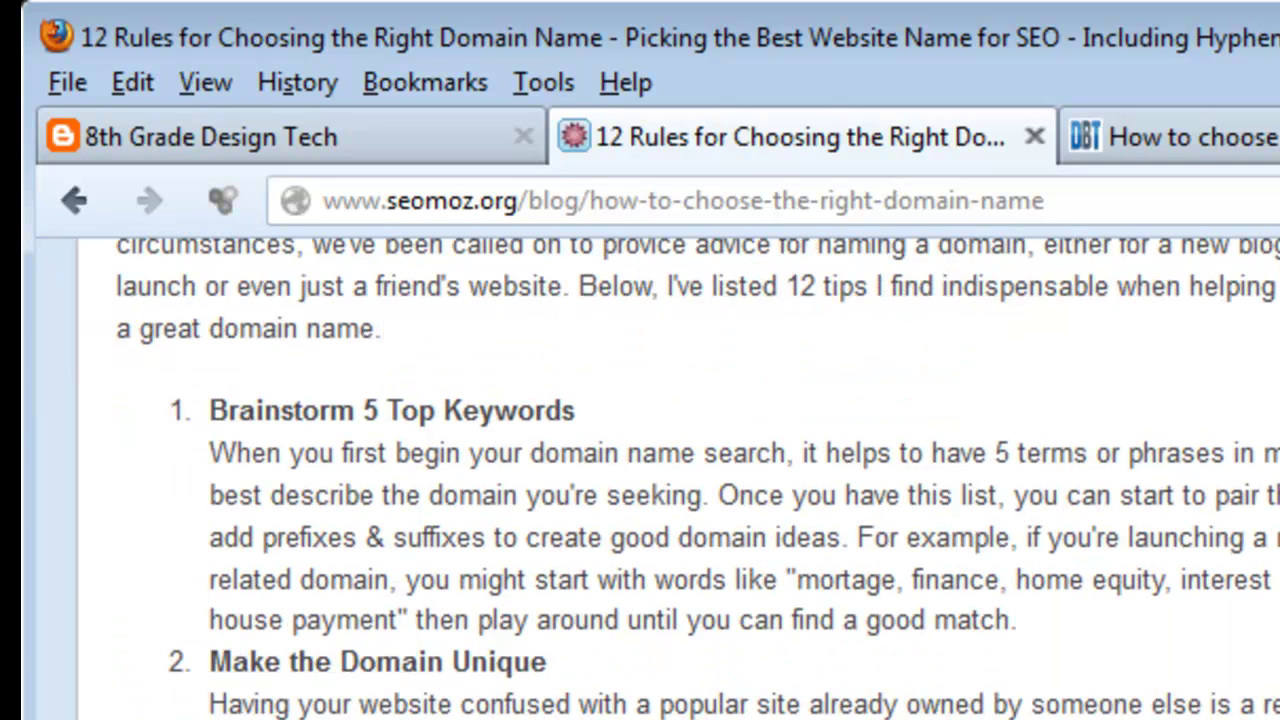
pyautogui.moveTo(578, 412); pyautogui.dragTo(206, 410)
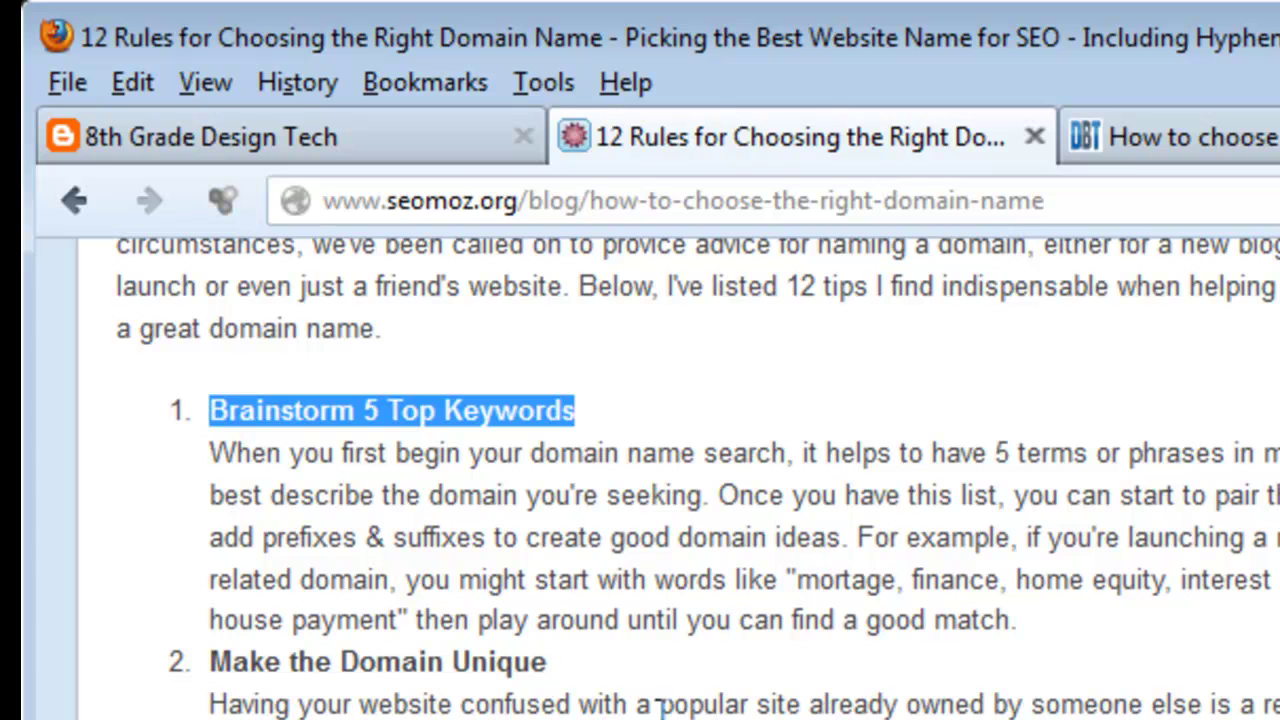
pyautogui.click(569, 656)
pyautogui.moveTo(569, 654); pyautogui.dragTo(210, 658)
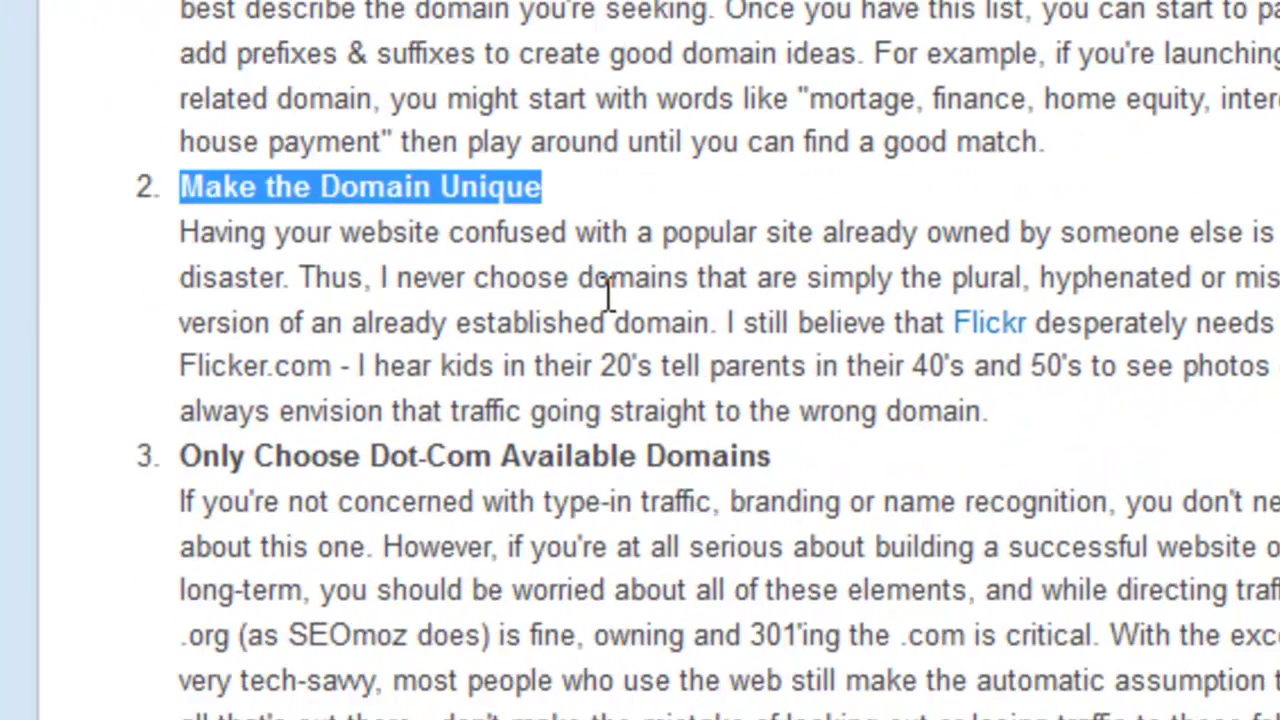
pyautogui.scroll(-3, 607, 295)
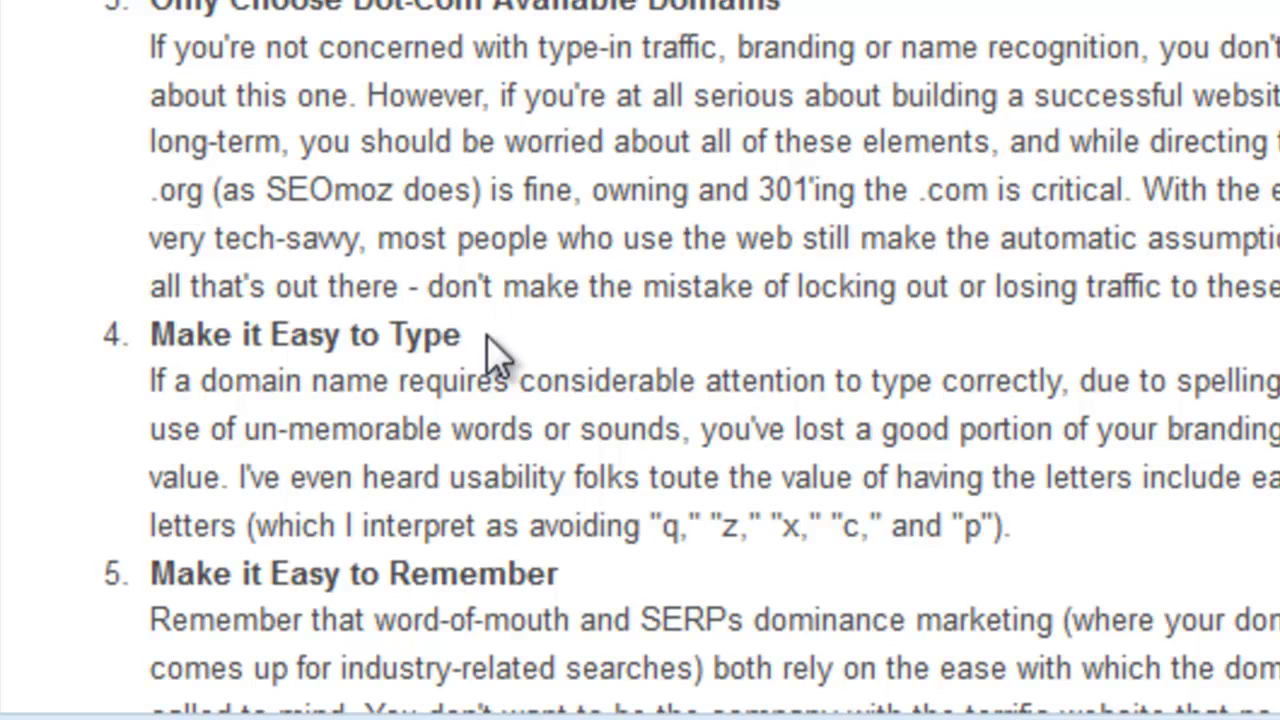
pyautogui.moveTo(472, 337); pyautogui.dragTo(189, 339)
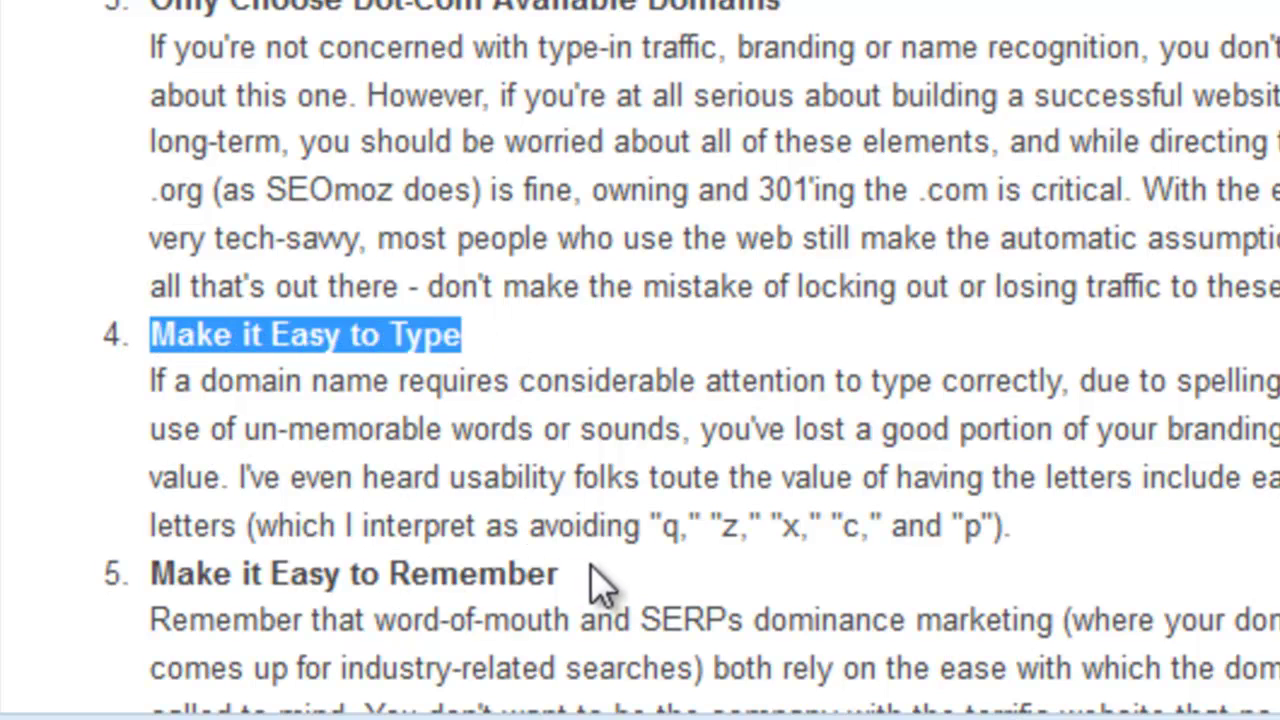
pyautogui.moveTo(562, 574); pyautogui.dragTo(160, 572)
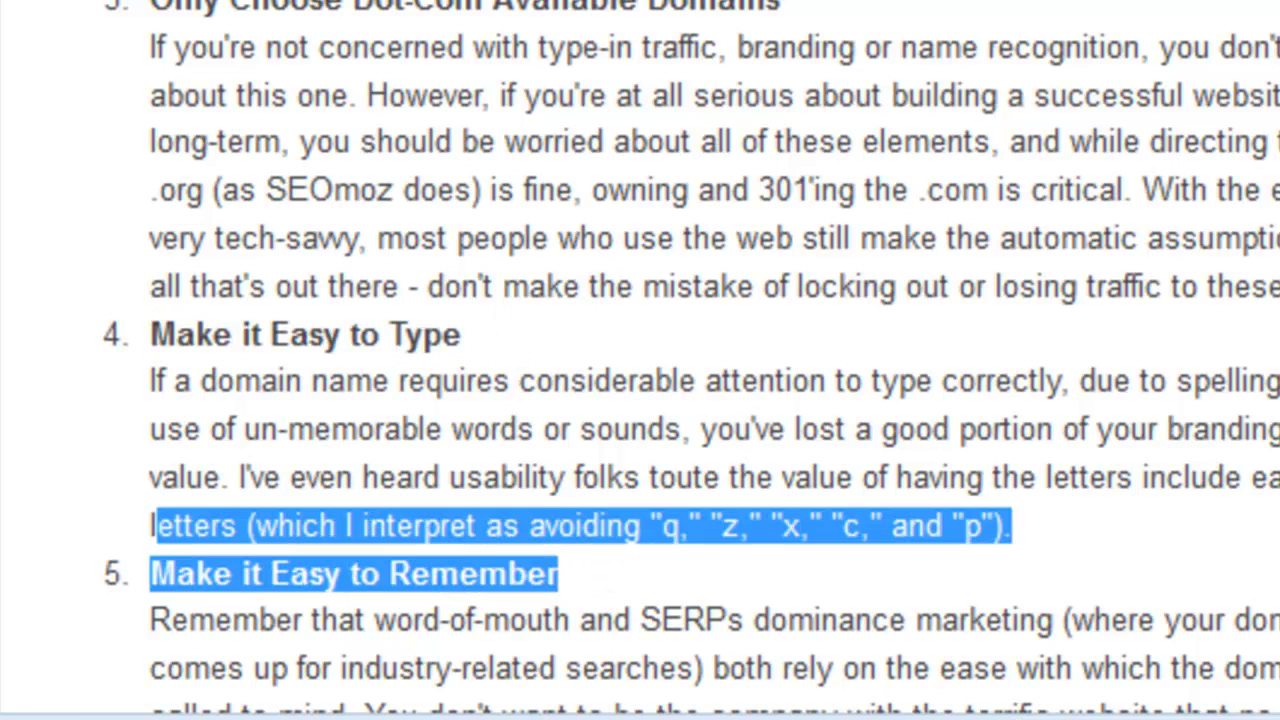
pyautogui.scroll(-5, 966, 229)
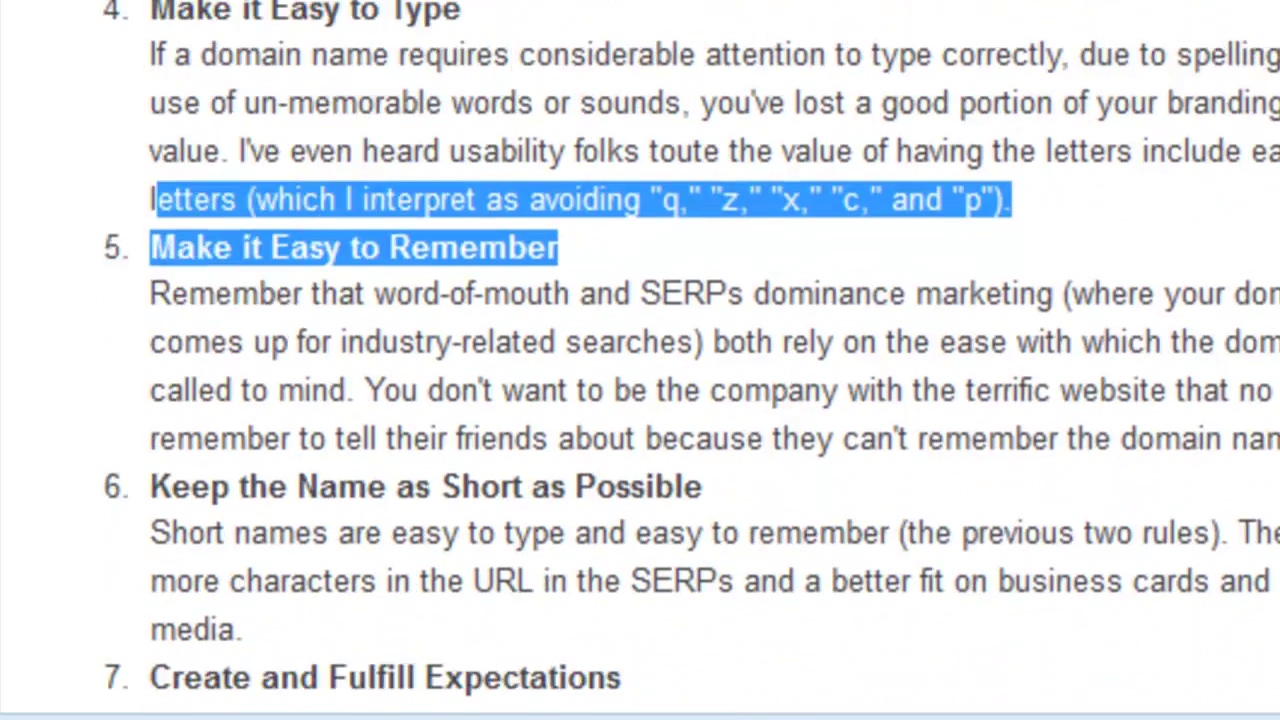
pyautogui.click(755, 210)
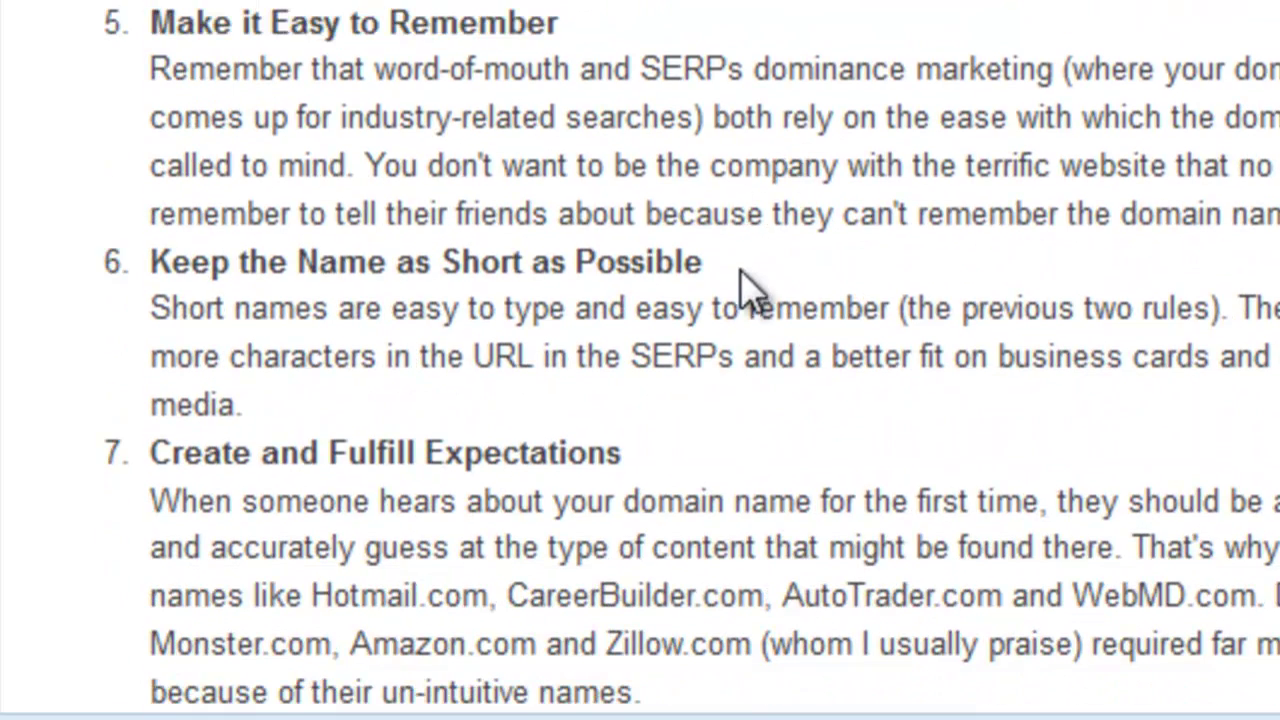
pyautogui.moveTo(724, 262); pyautogui.dragTo(152, 265)
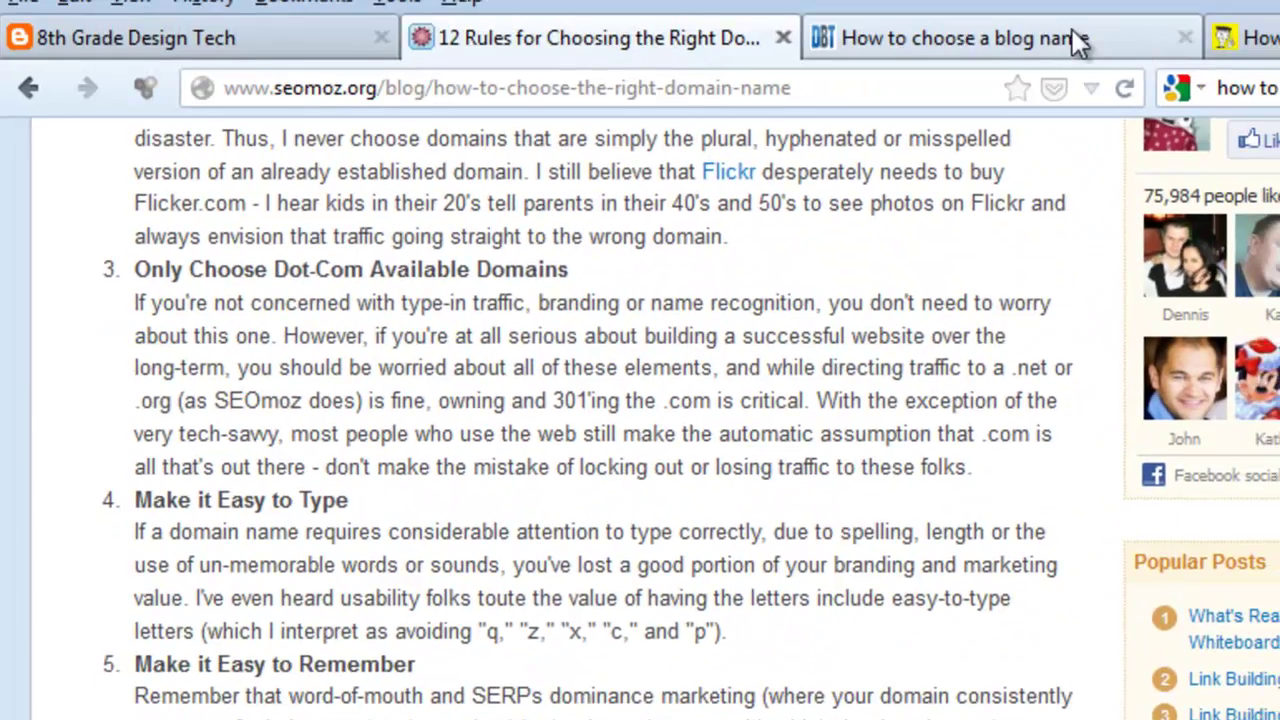
# Highlight the rules describe your blog, easy to remember, equal to domain name; then open the Dummies article
pyautogui.click(1068, 30)
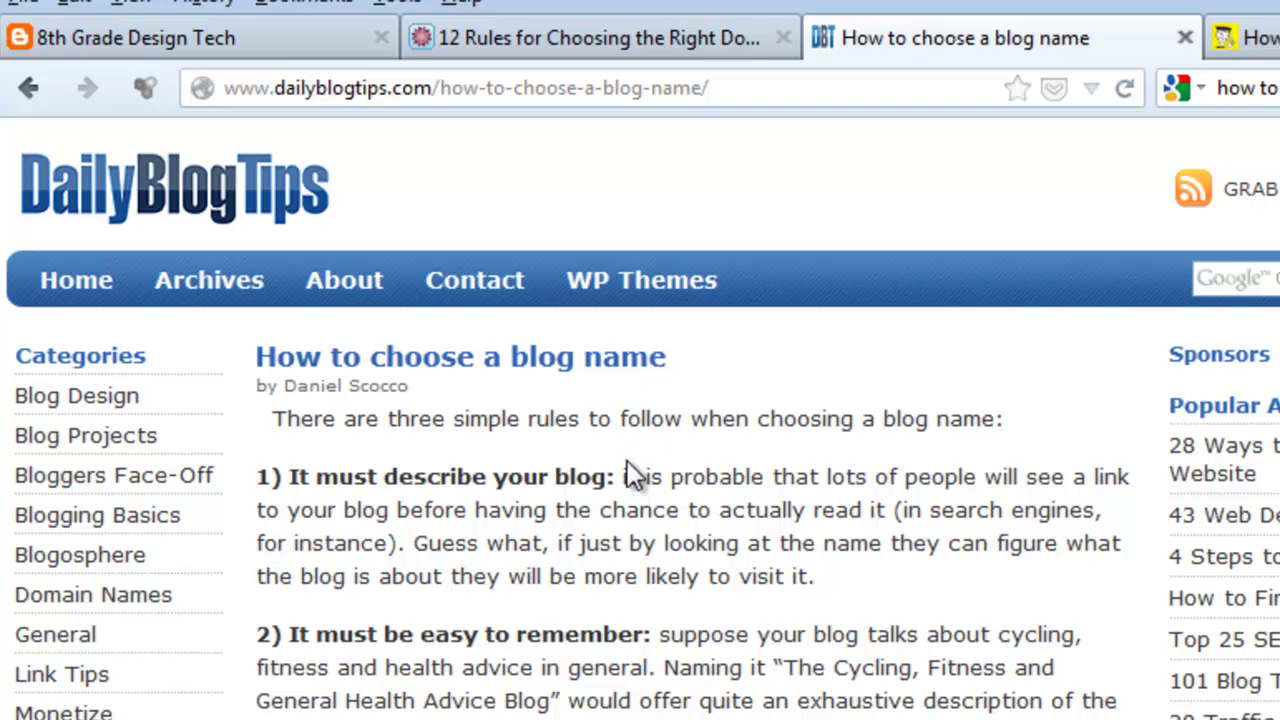
pyautogui.moveTo(605, 477); pyautogui.dragTo(291, 490)
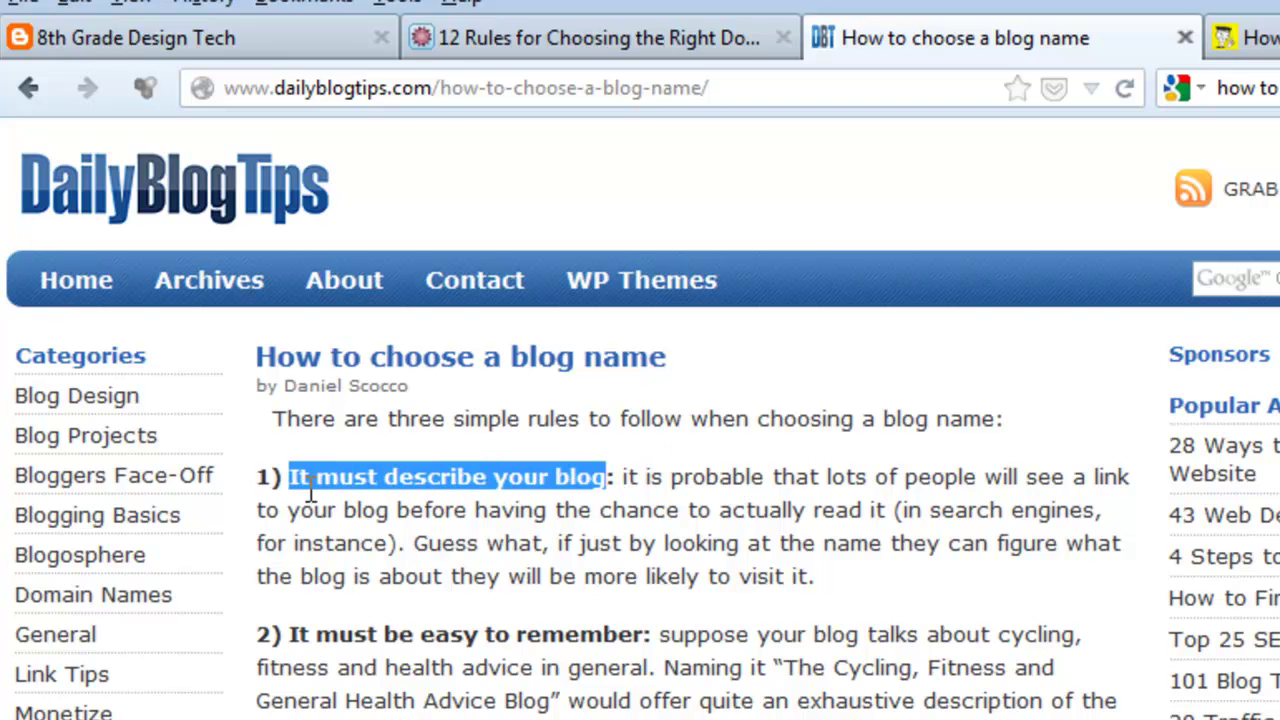
pyautogui.click(634, 634)
pyautogui.moveTo(634, 634); pyautogui.dragTo(290, 634)
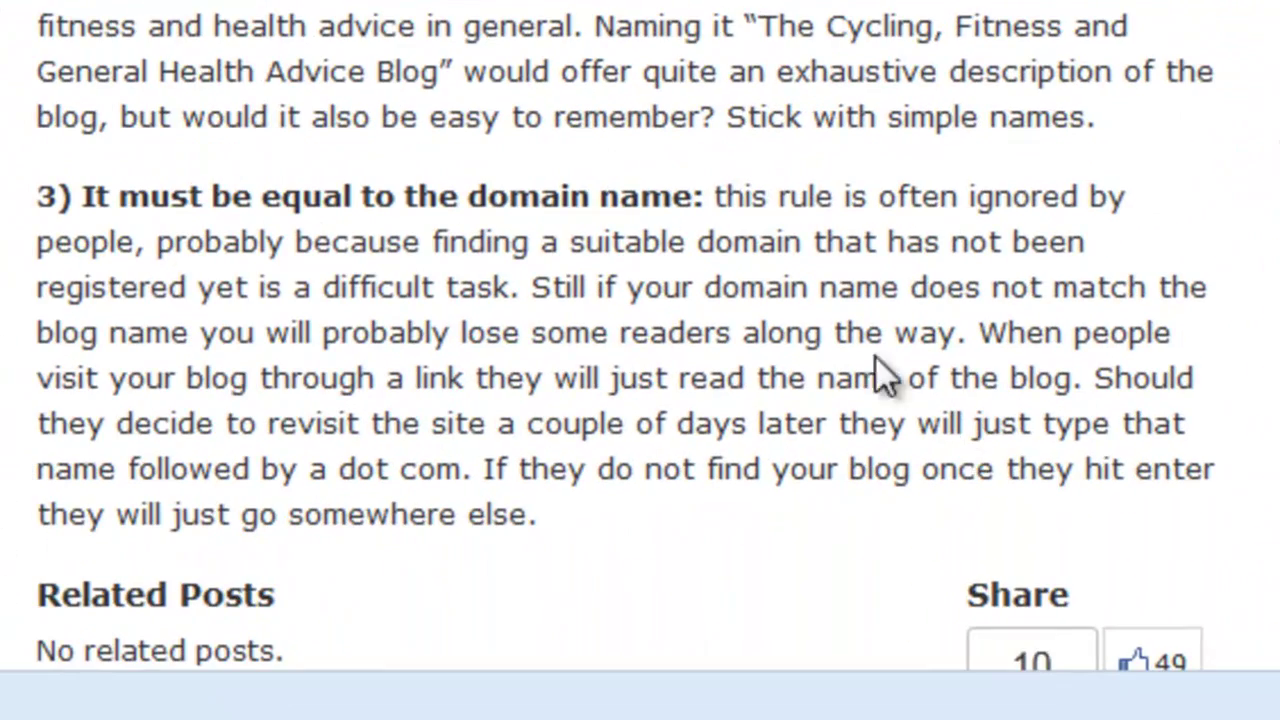
pyautogui.moveTo(697, 197); pyautogui.dragTo(85, 180)
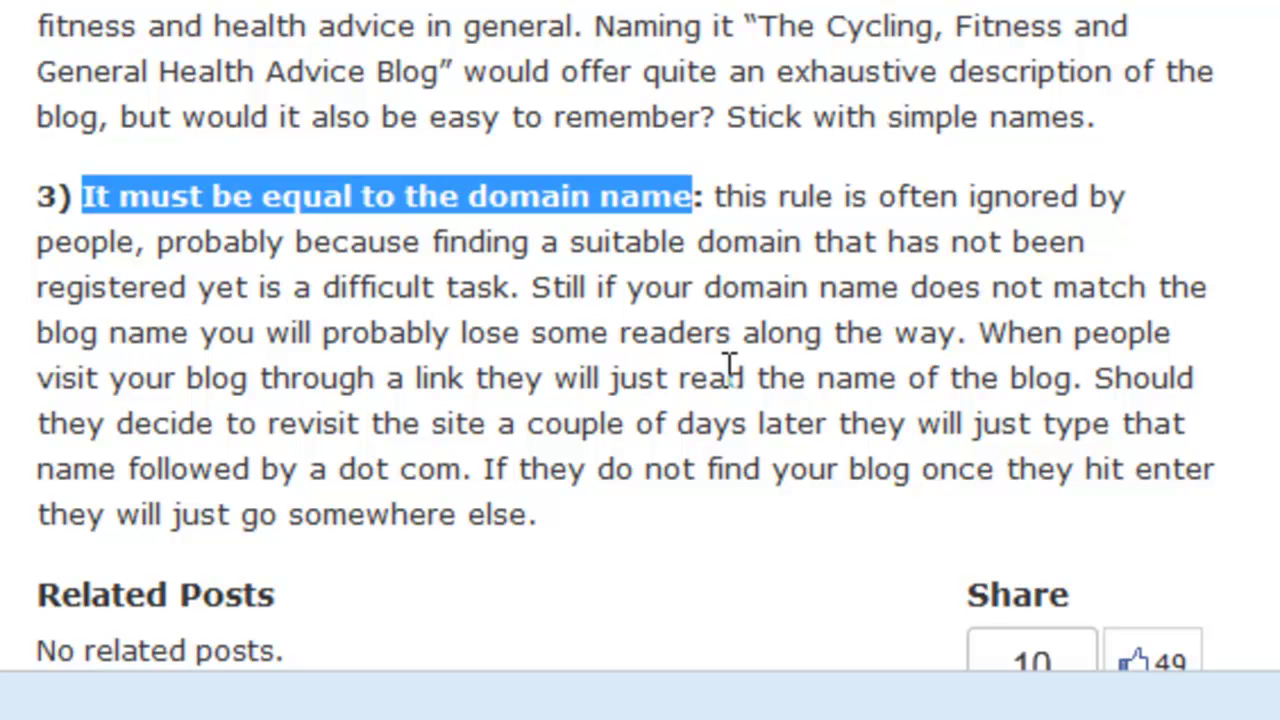
pyautogui.click(770, 142)
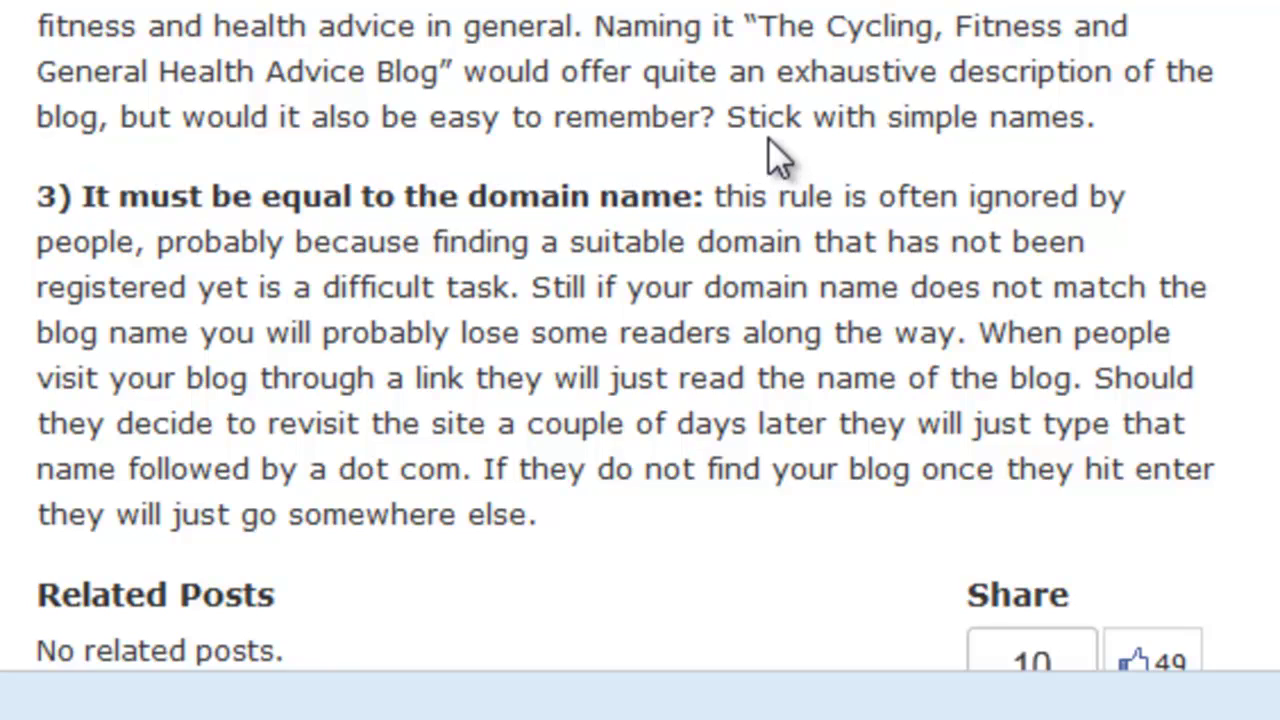
pyautogui.click(1068, 17)
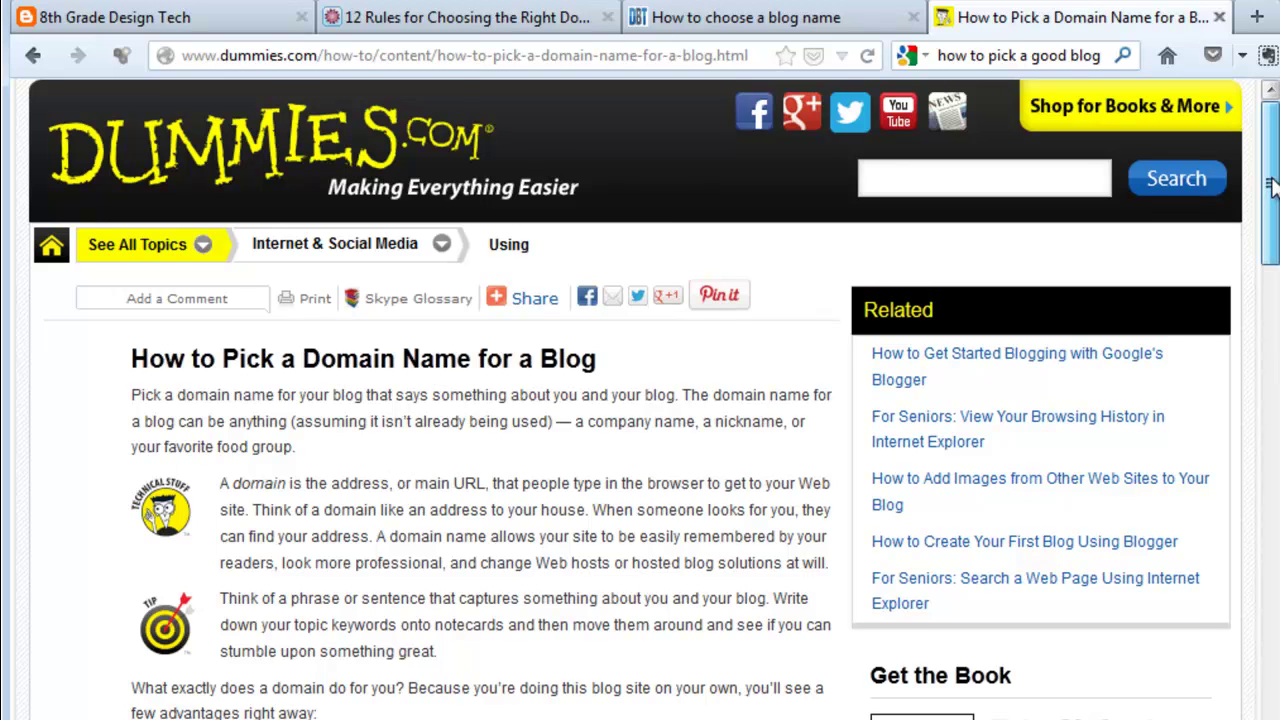
# Highlight the blog-name, topic-keyword, play-on-words and humorous tips, then return to the 8th Grade Design Tech blog
pyautogui.moveTo(1272, 187); pyautogui.dragTo(1243, 317)
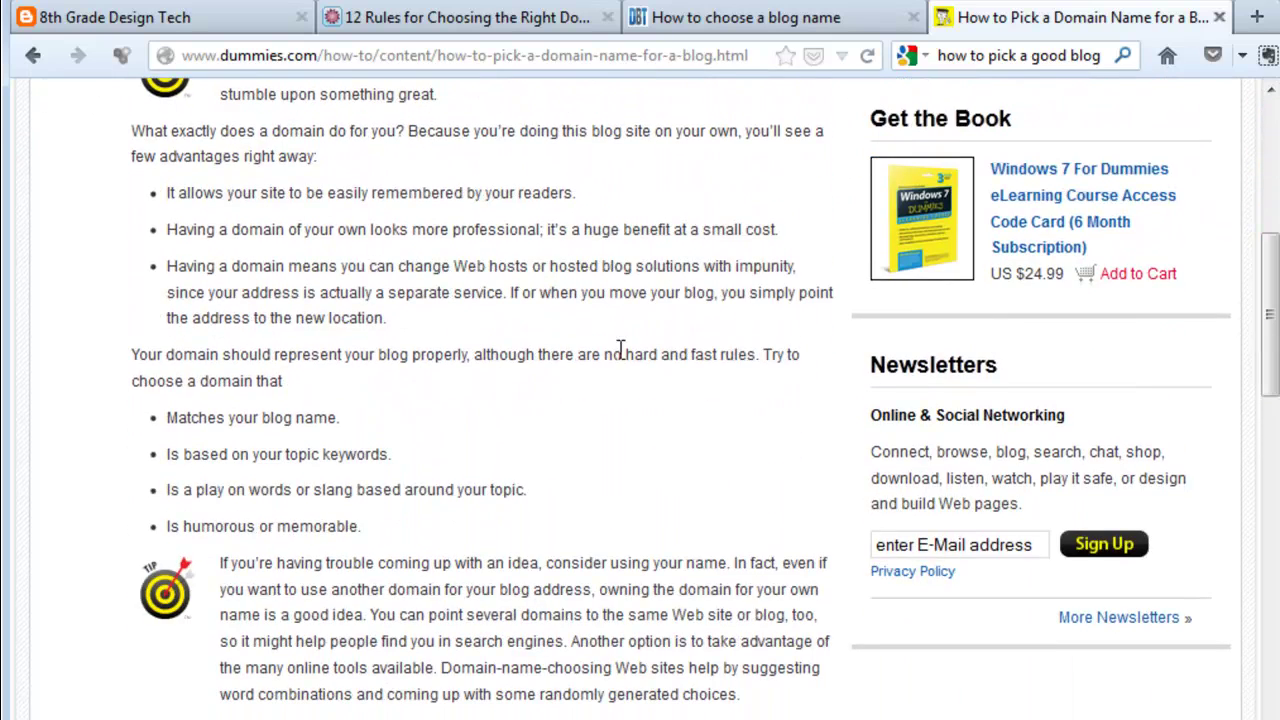
pyautogui.moveTo(345, 420); pyautogui.dragTo(166, 418)
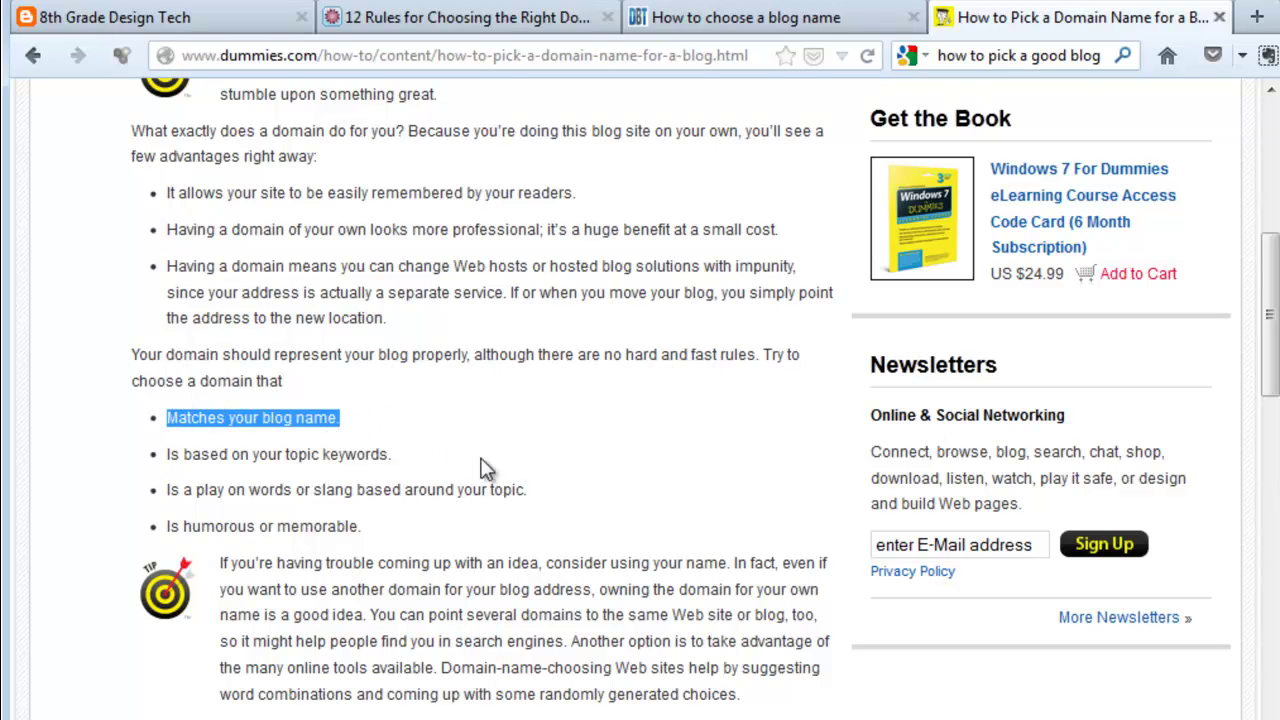
pyautogui.moveTo(393, 456); pyautogui.dragTo(283, 460)
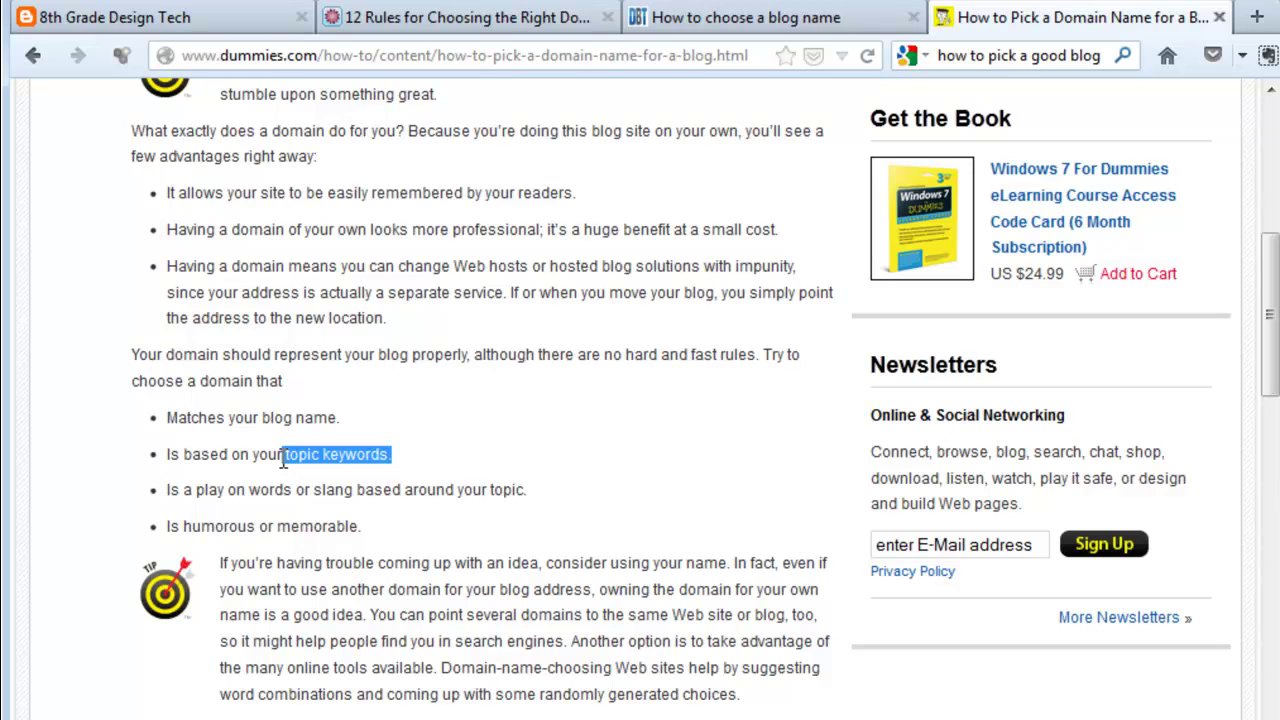
pyautogui.moveTo(528, 490); pyautogui.dragTo(166, 490)
pyautogui.moveTo(362, 528); pyautogui.dragTo(165, 537)
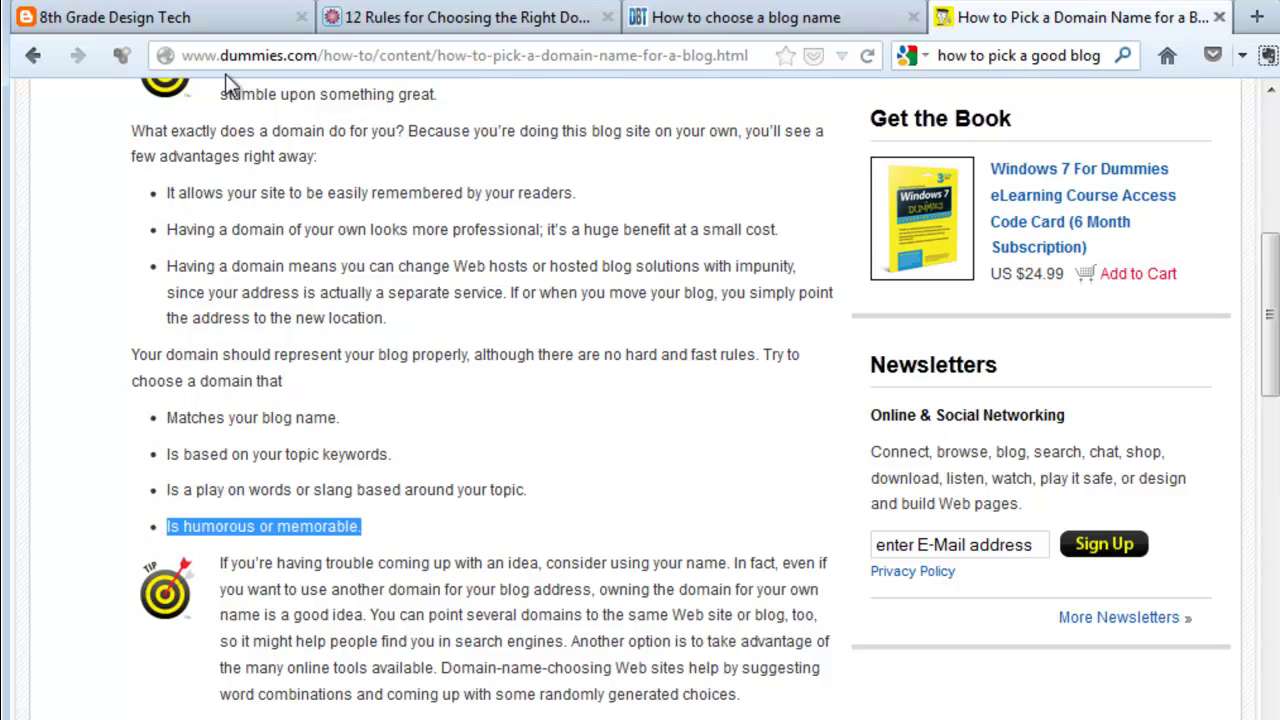
pyautogui.click(226, 20)
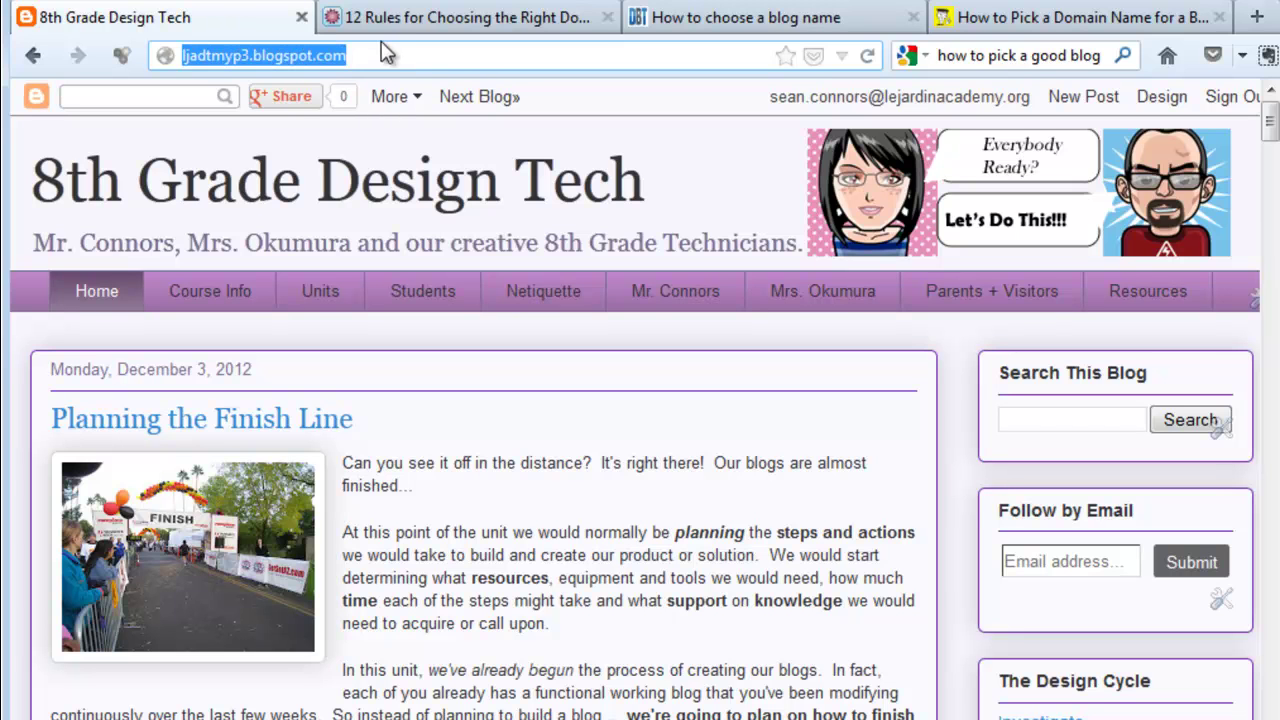
# Go from the 8th Grade Design Tech blog to its Template dashboard page via Design
pyautogui.click(382, 57)
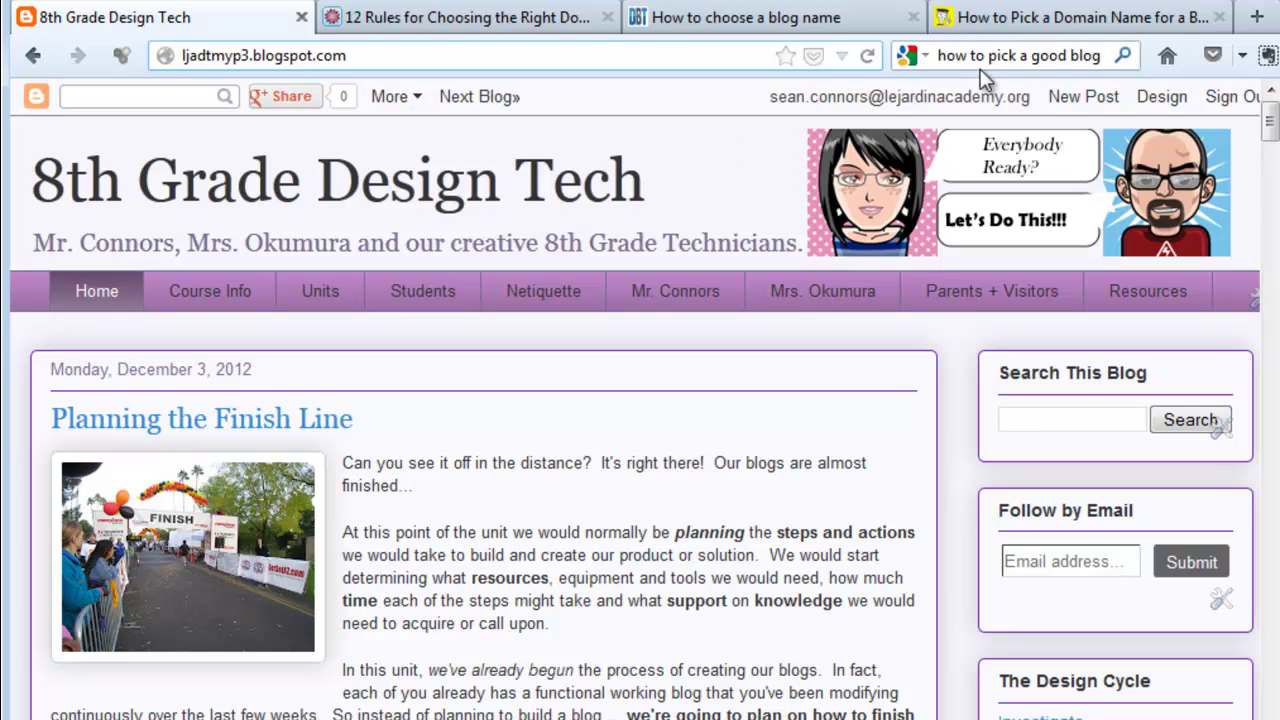
pyautogui.click(1162, 97)
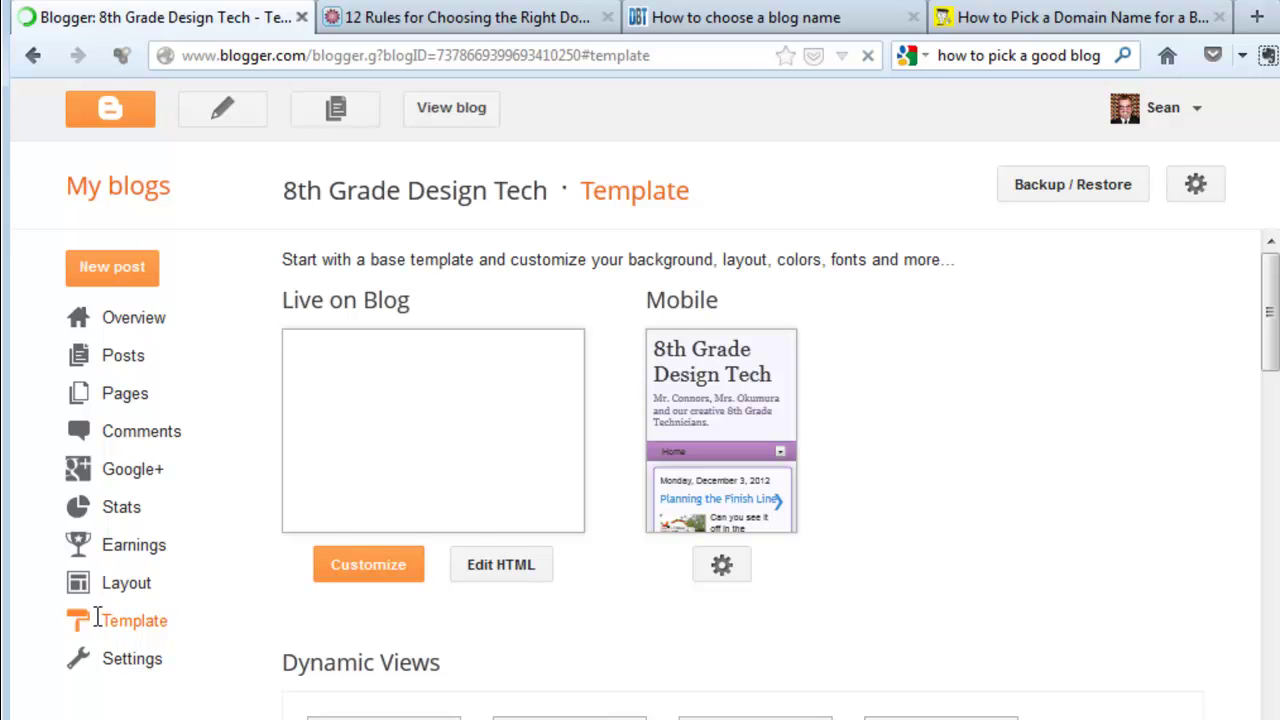
# Open Settings › Basic to see the ljadtmyp3.blogspot.com address and custom domain option
pyautogui.click(88, 665)
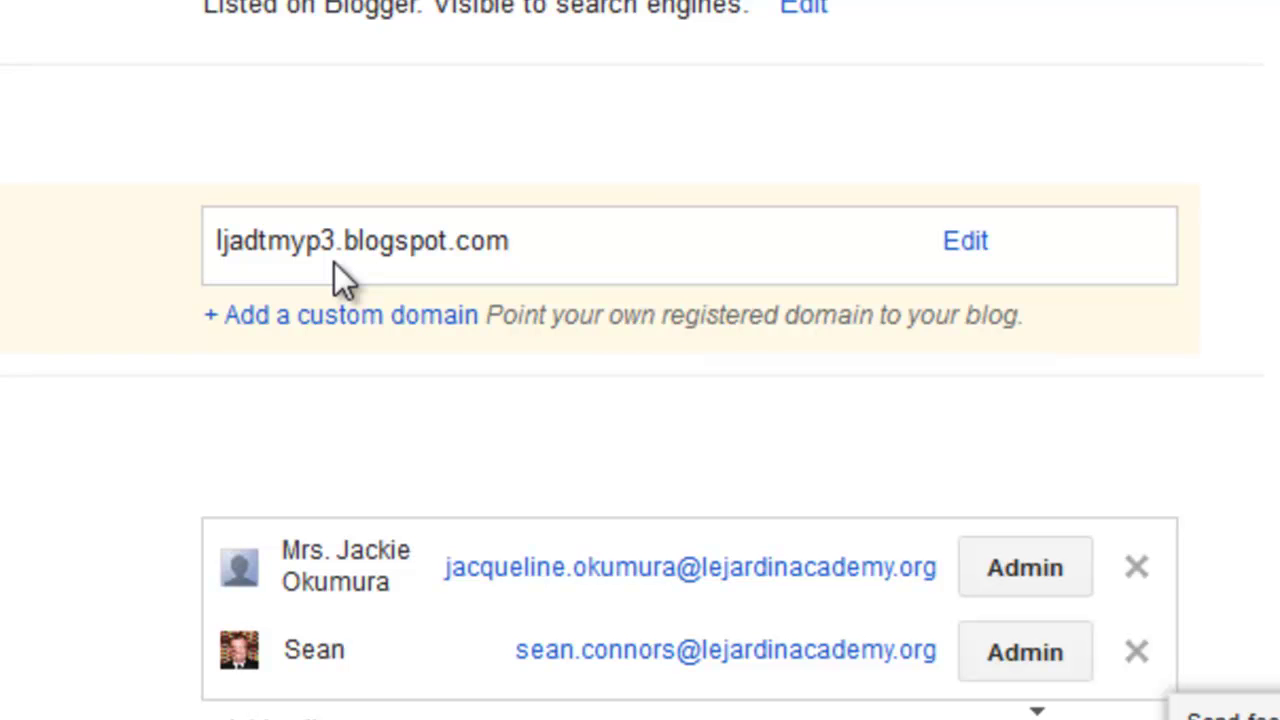
pyautogui.click(968, 245)
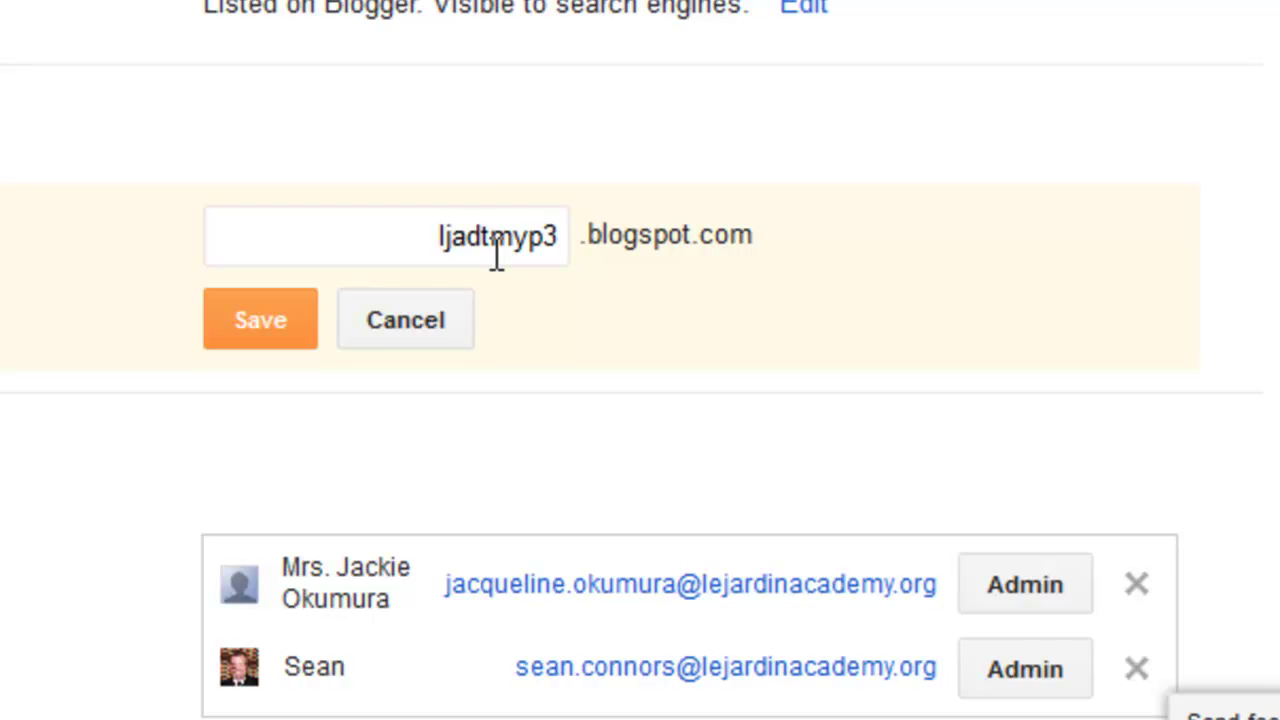
pyautogui.click(430, 320)
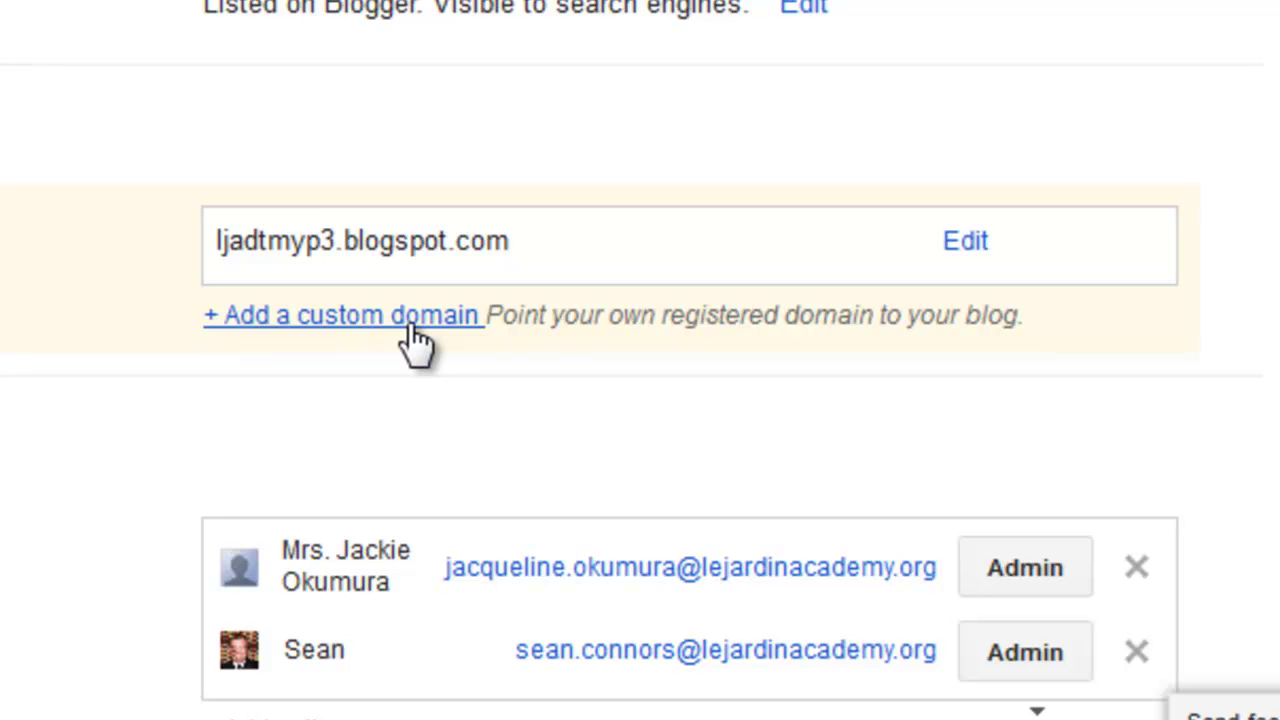
pyautogui.click(414, 340)
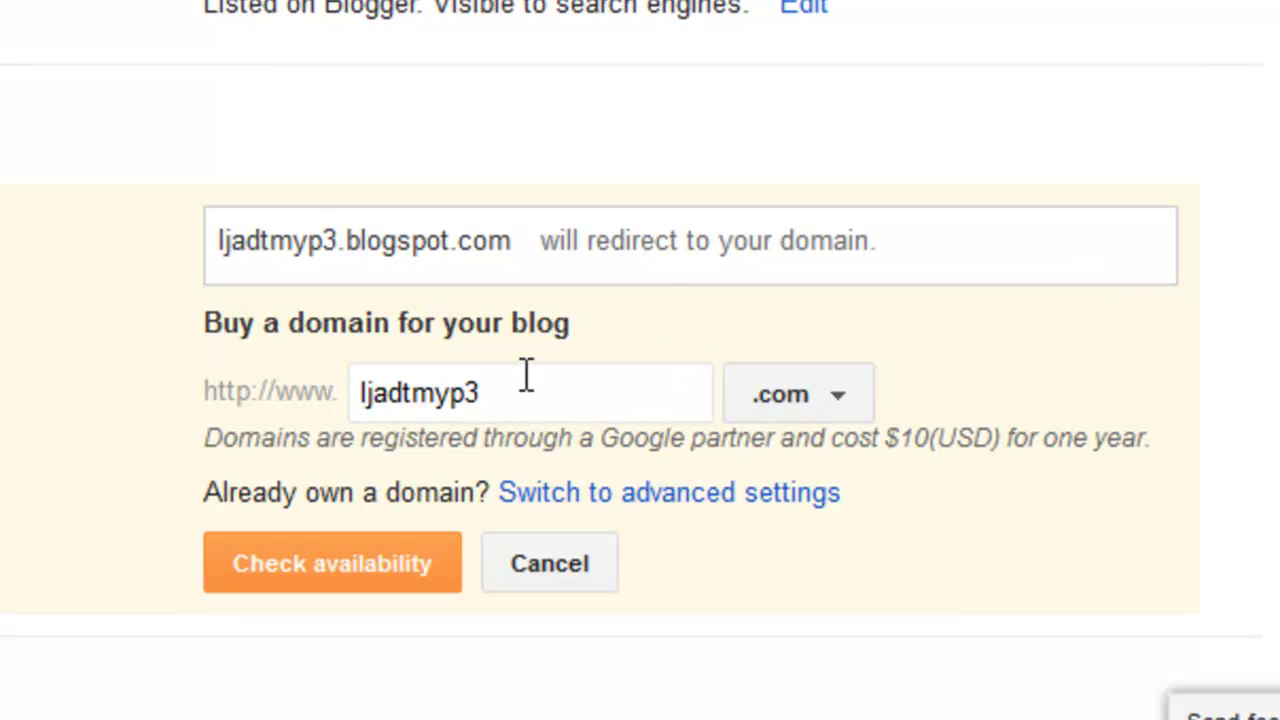
pyautogui.click(815, 410)
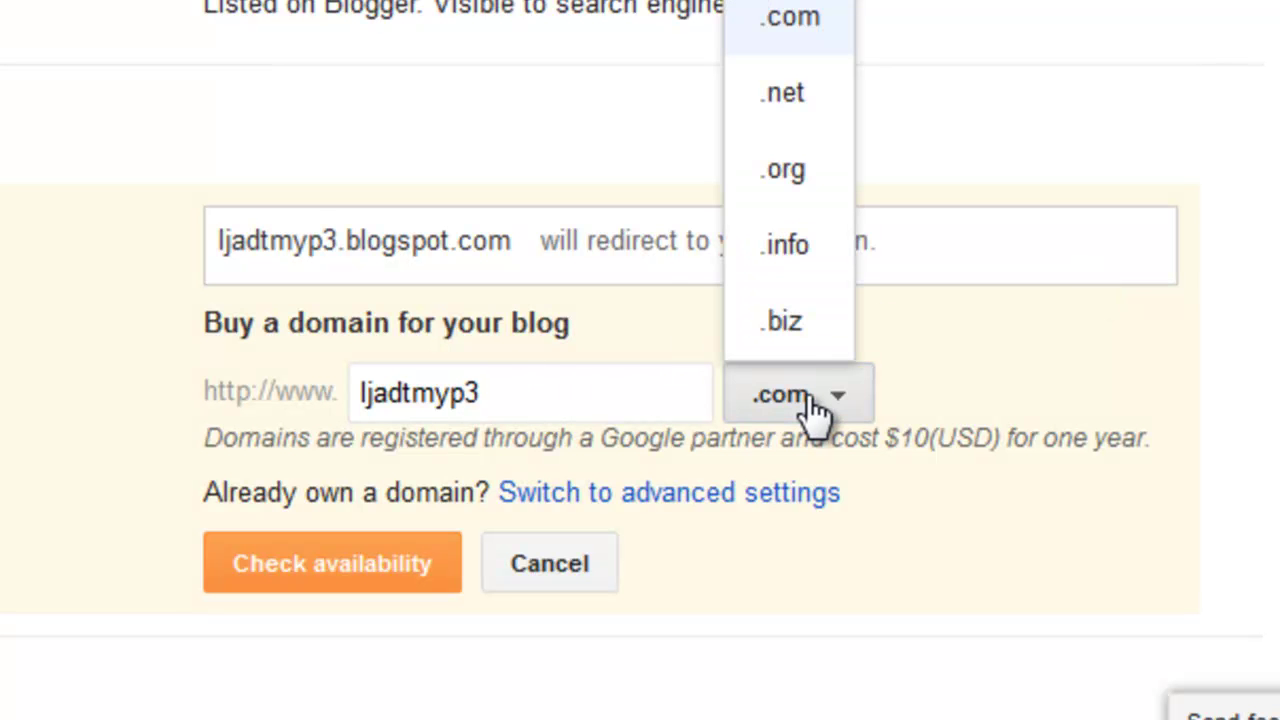
pyautogui.click(978, 386)
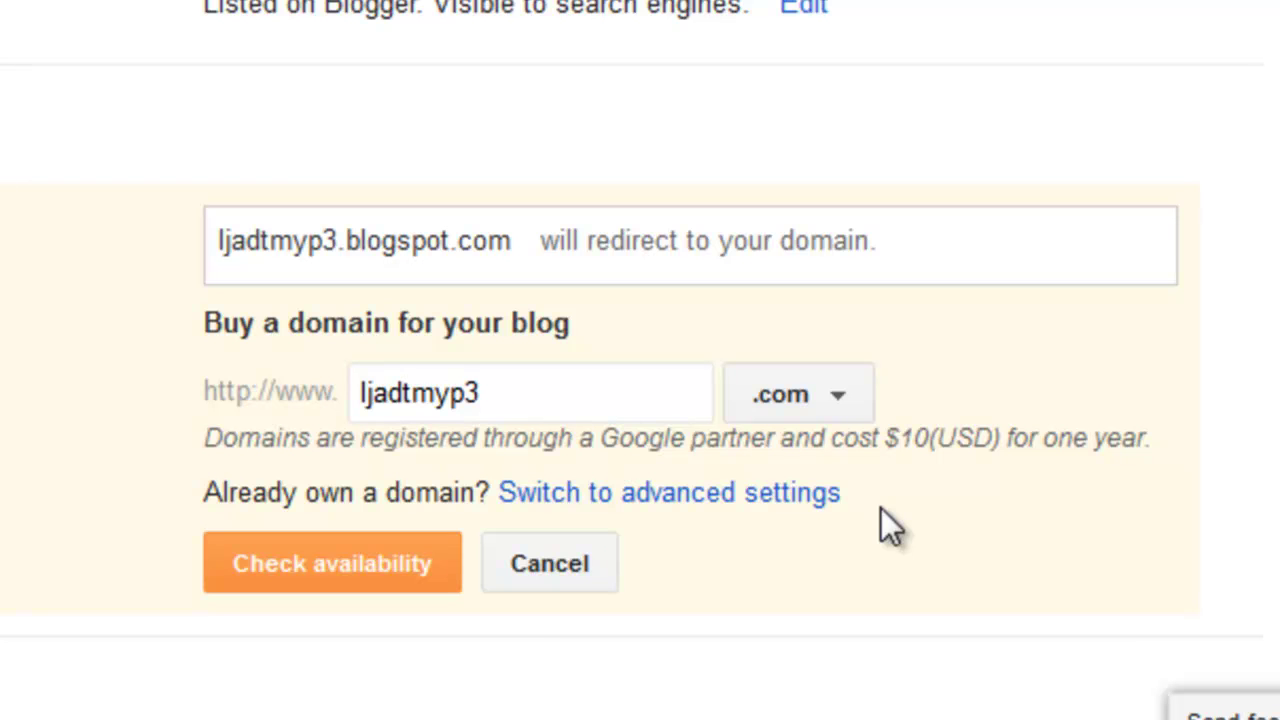
pyautogui.click(560, 588)
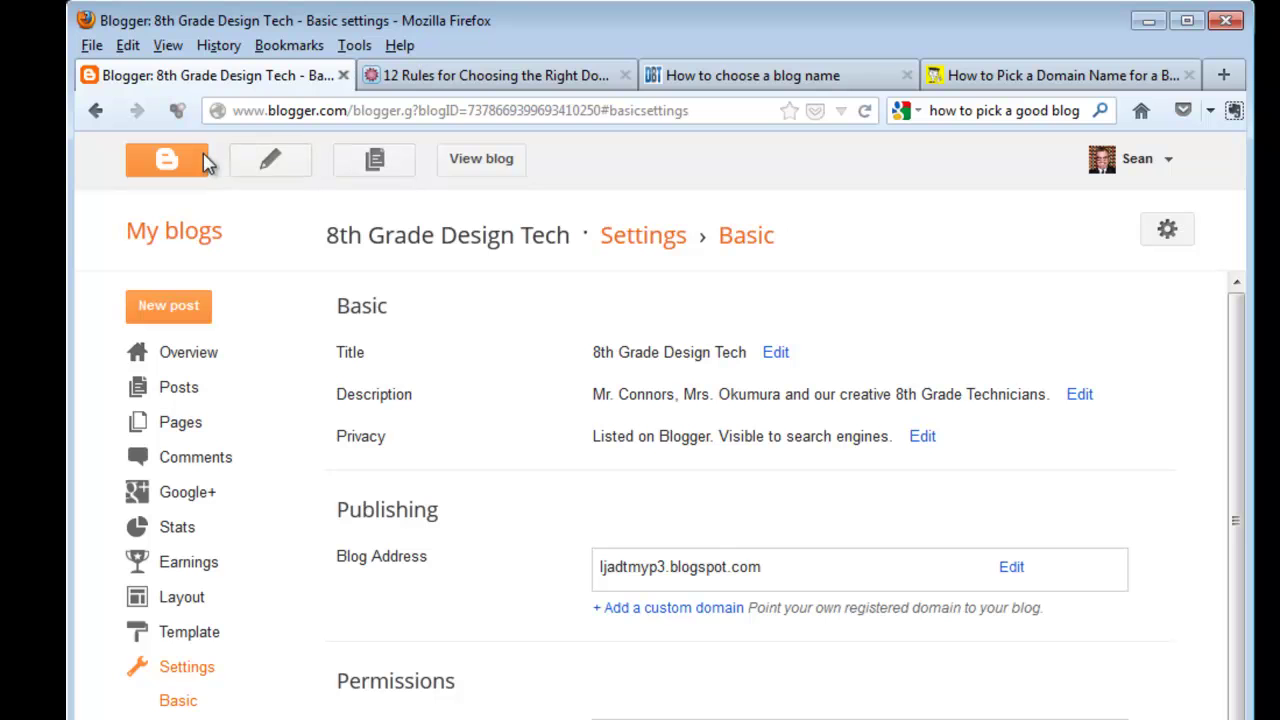
# From the Blogger blog list, open 8th Grade Design Tech and view the live blog in a new tab
pyautogui.click(203, 162)
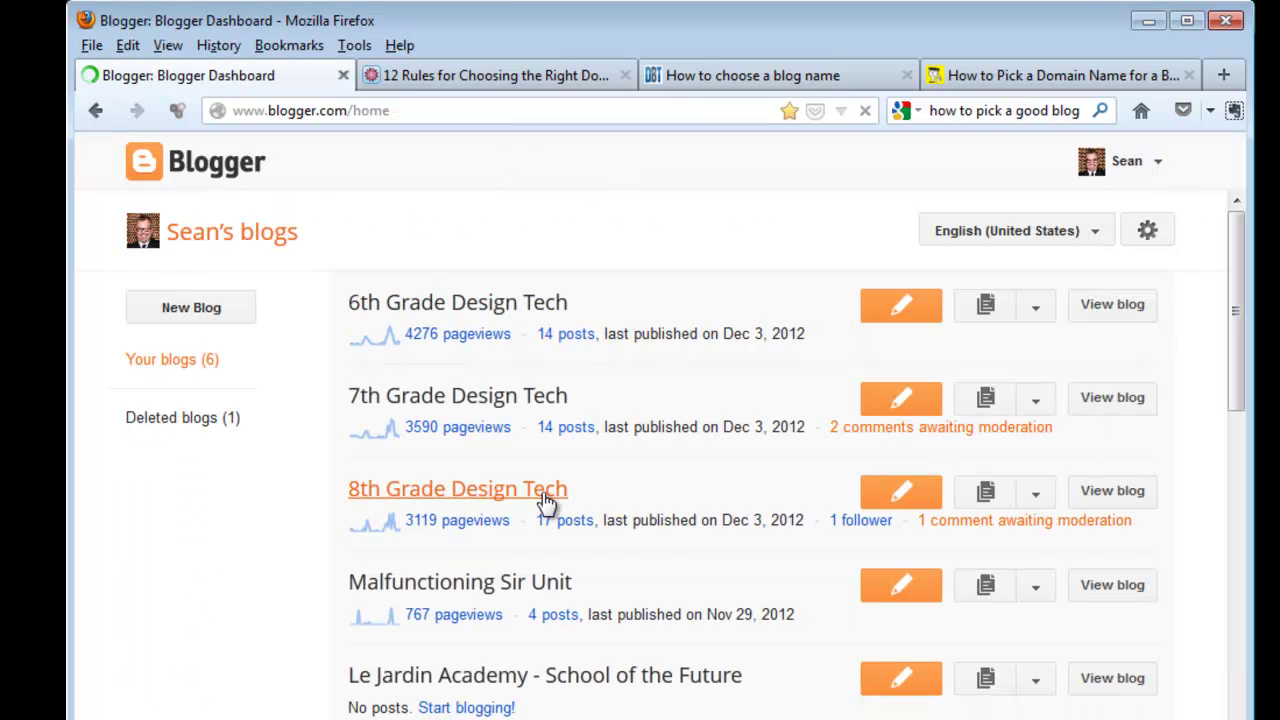
pyautogui.click(545, 490)
pyautogui.click(470, 162)
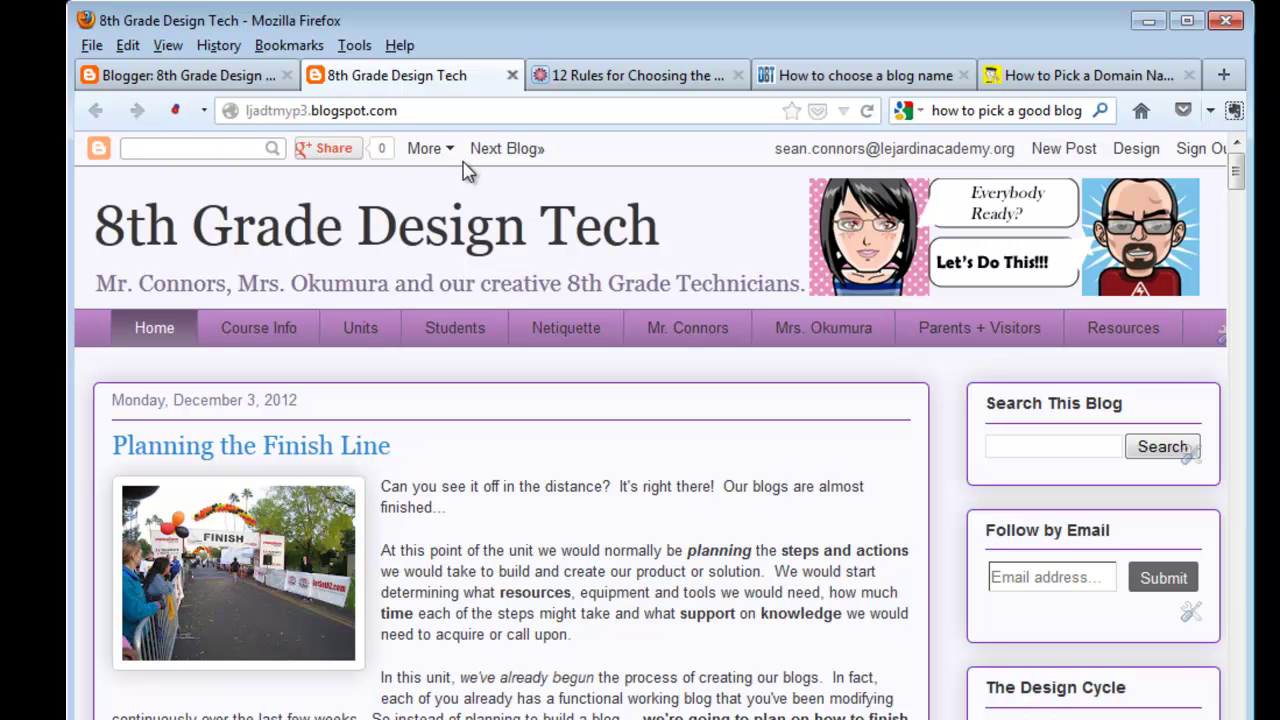
pyautogui.click(455, 328)
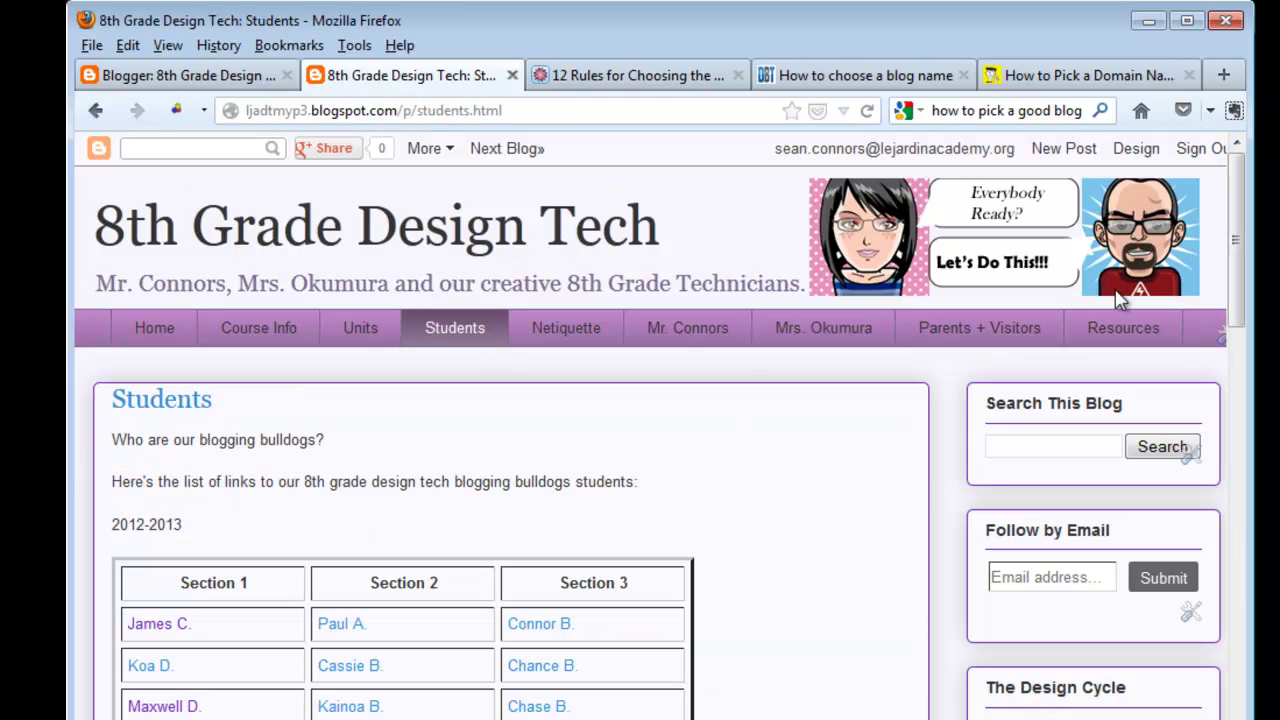
pyautogui.moveTo(1235, 300); pyautogui.dragTo(1230, 347)
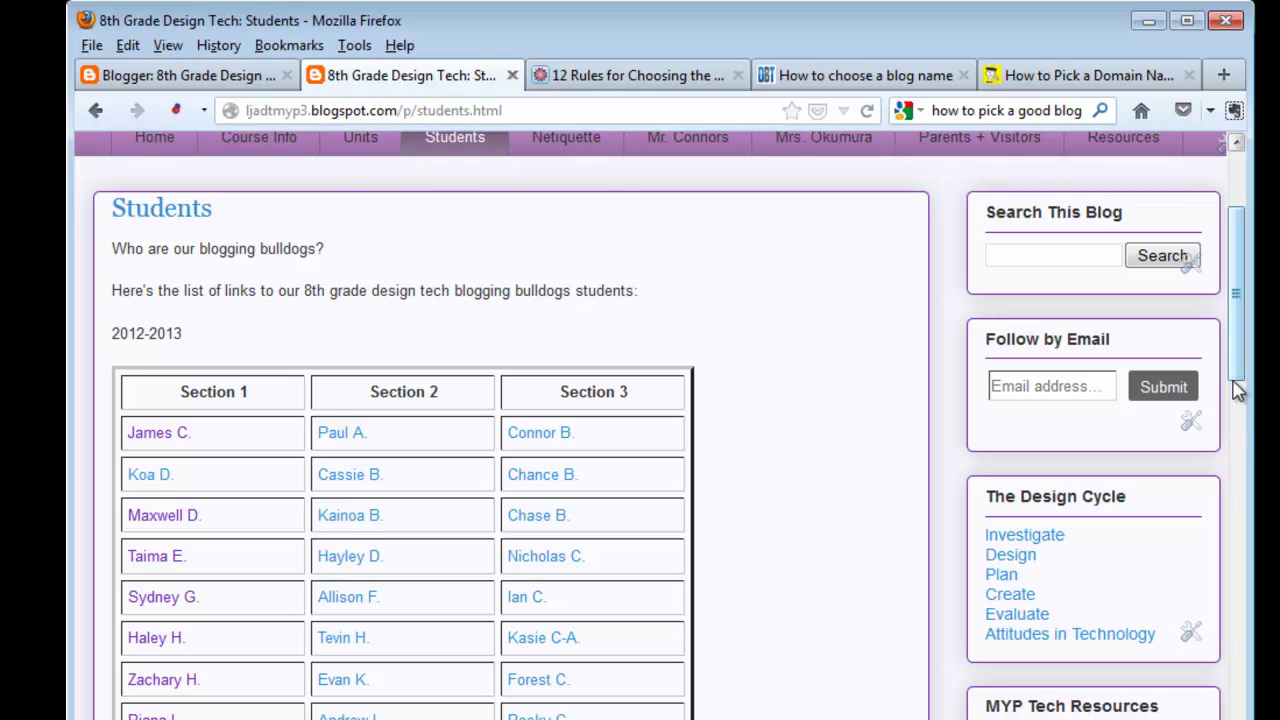
pyautogui.moveTo(1237, 386); pyautogui.dragTo(1237, 362)
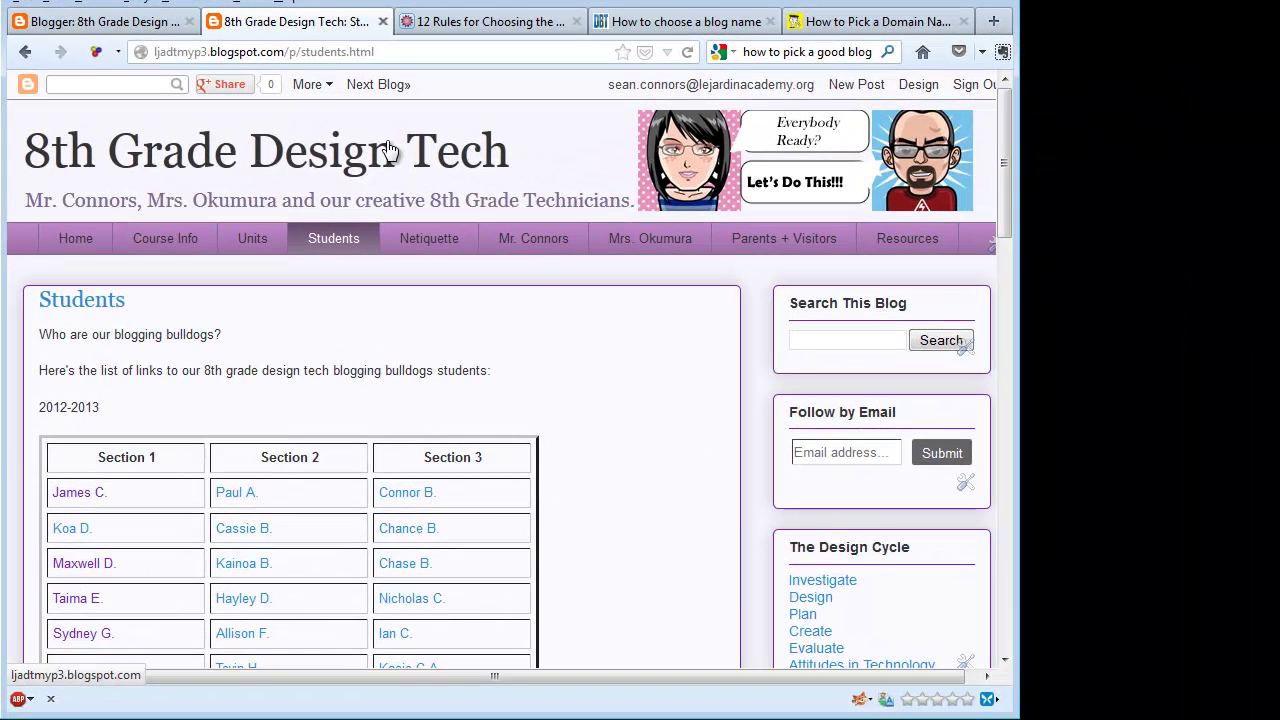
pyautogui.click(419, 168)
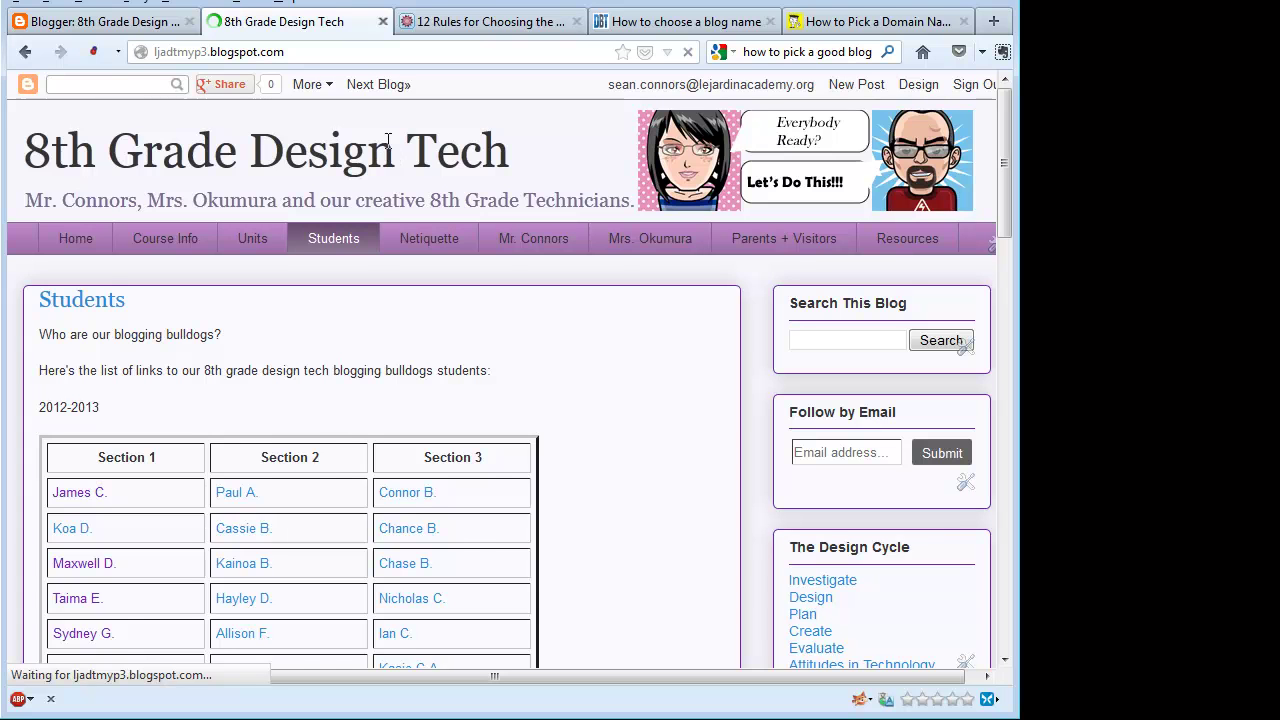